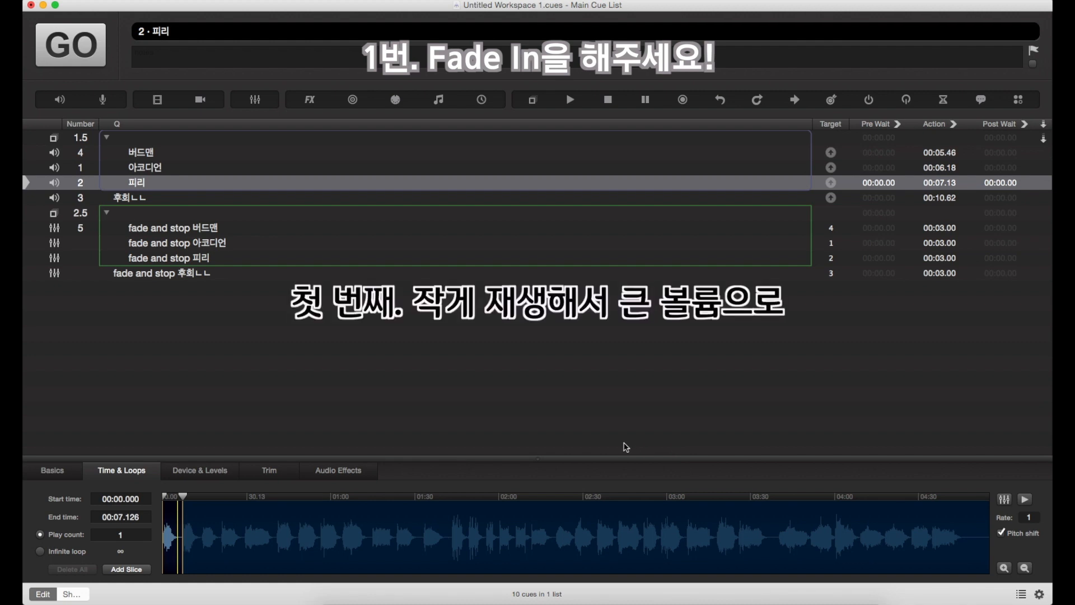
Play the 아코디언 cue once and add a fade cue directly below it that targets cue 1
{"action": "left_click", "coordinate": [201, 168]}
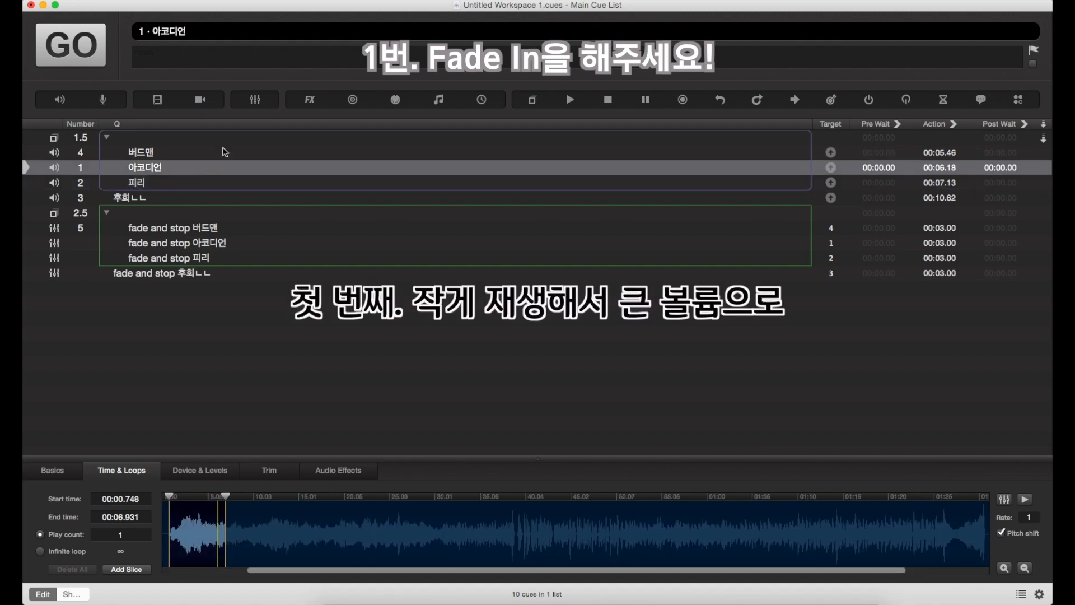
{"action": "key", "text": "space"}
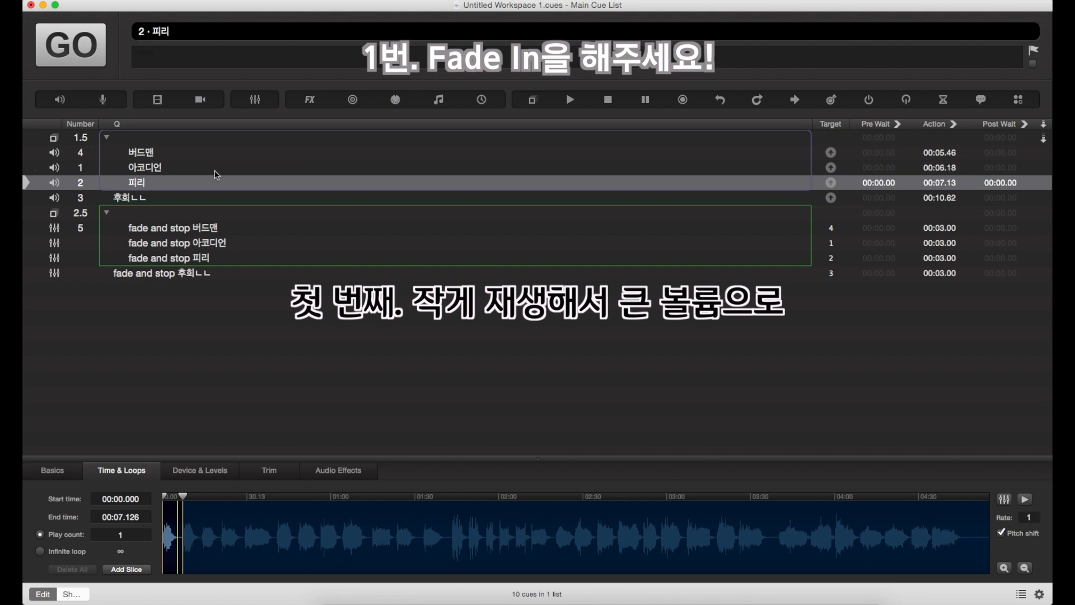
{"action": "left_click", "coordinate": [215, 171]}
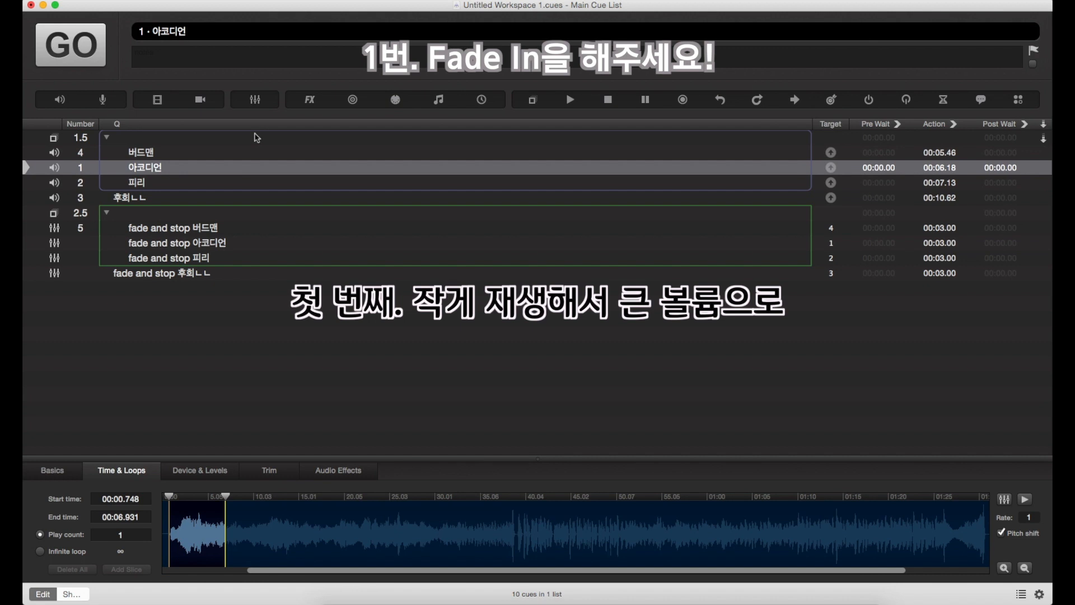
{"action": "left_click", "coordinate": [255, 100]}
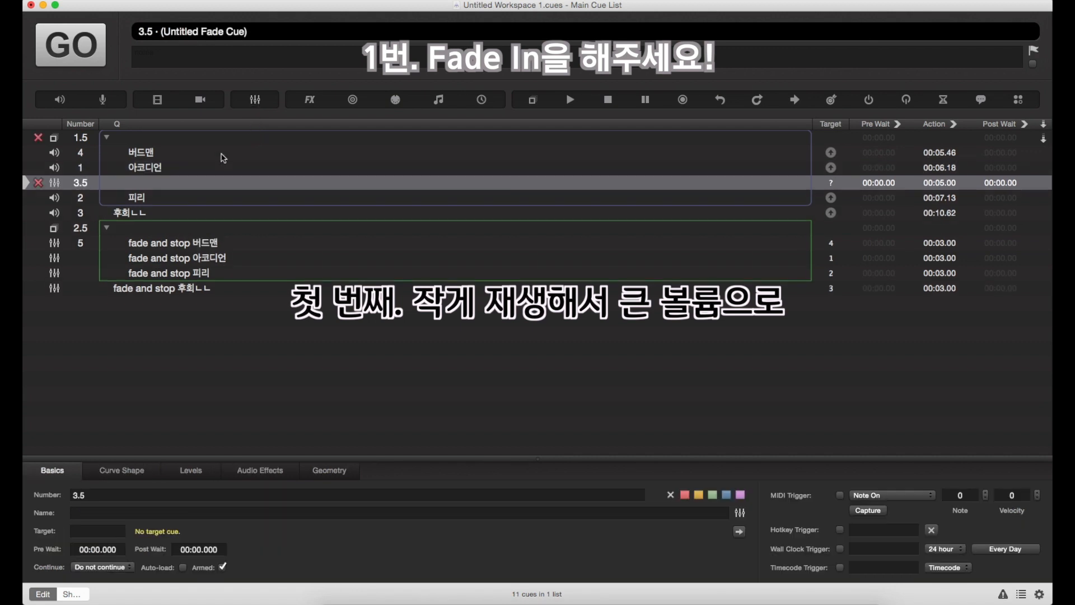
{"action": "left_click_drag", "start_coordinate": [193, 173], "coordinate": [193, 187]}
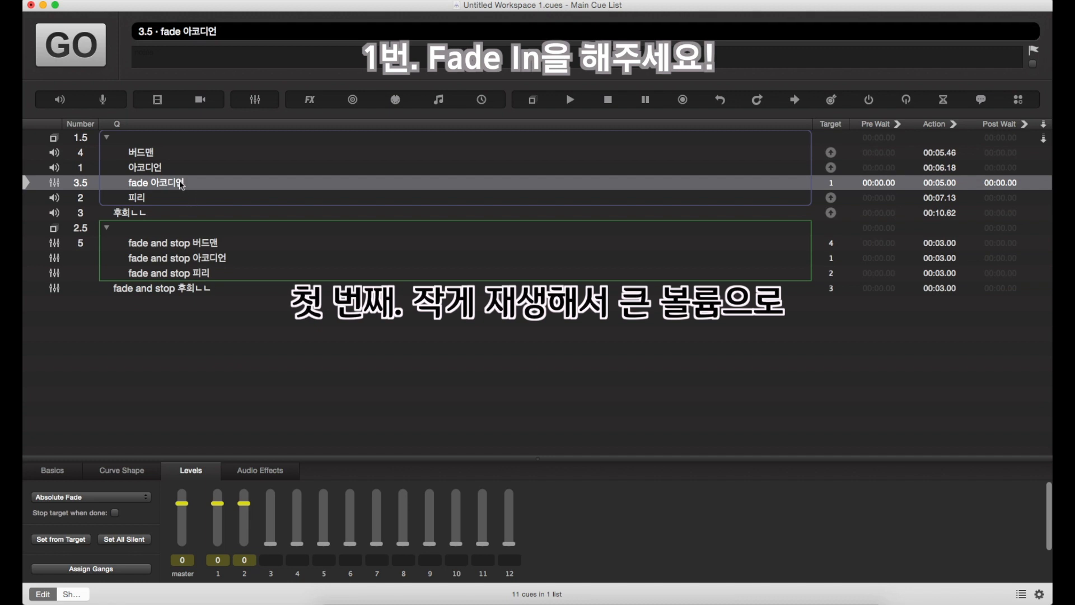
Set the master level of the 아코디언 audio cue to -25 dB
{"action": "left_click", "coordinate": [177, 169]}
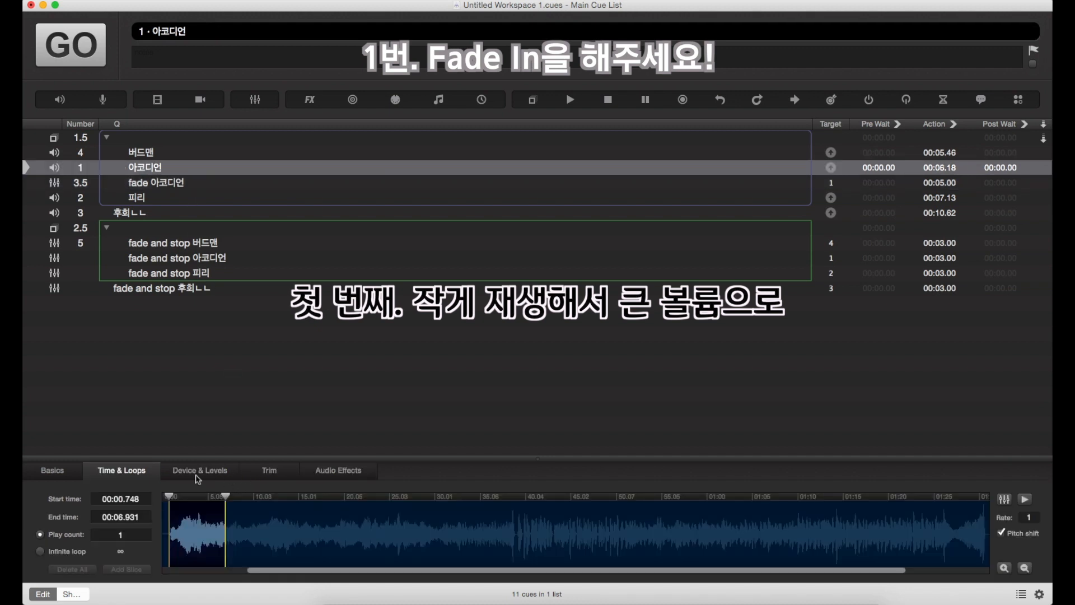
{"action": "left_click", "coordinate": [198, 473]}
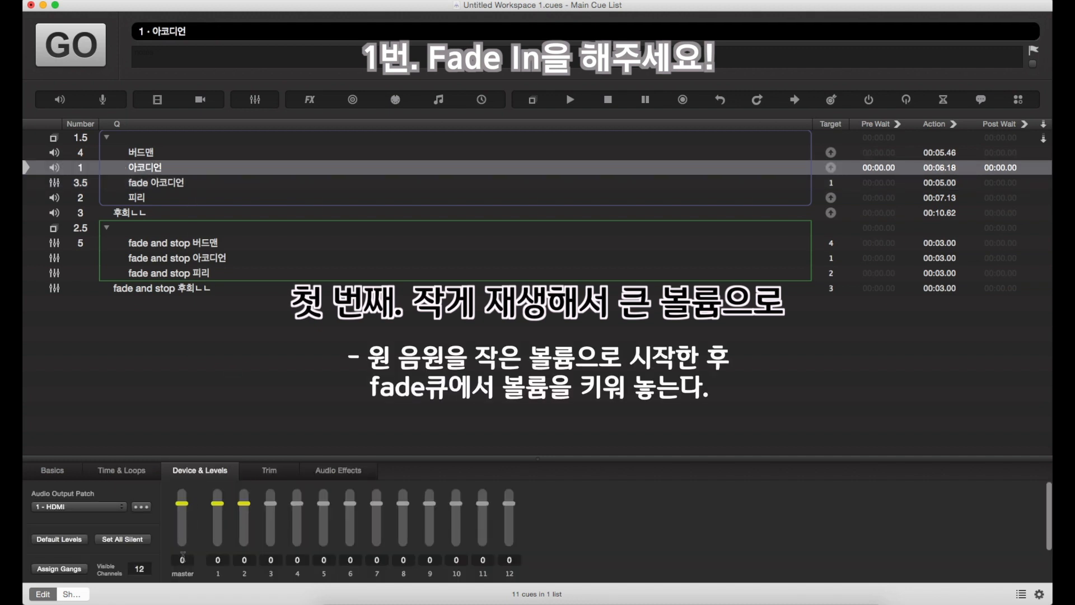
{"action": "left_click", "coordinate": [182, 560]}
{"action": "type", "text": "-"}
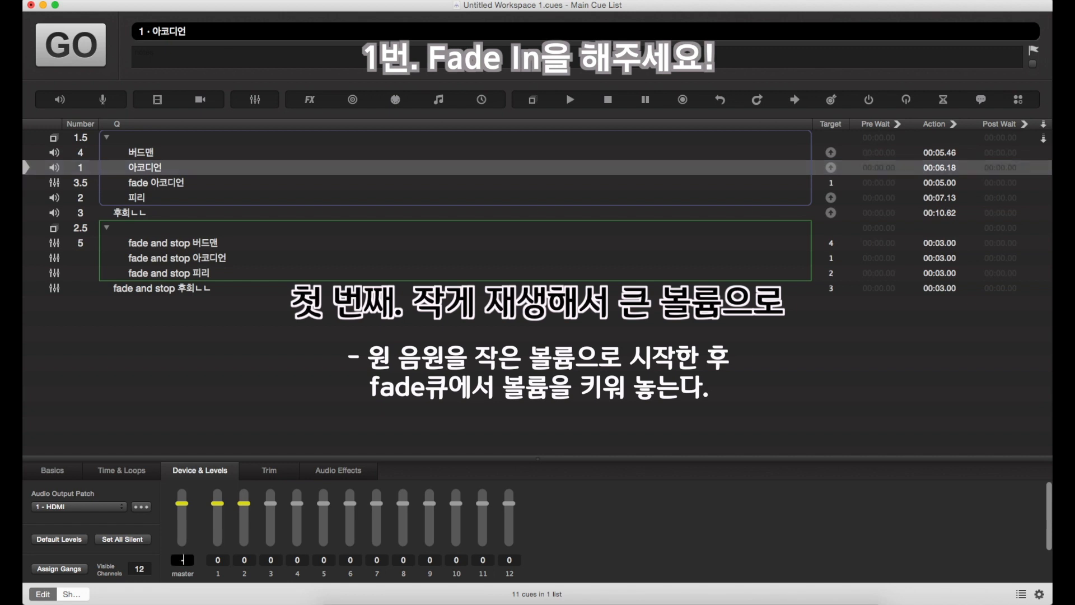
{"action": "type", "text": "25"}
{"action": "key", "text": "Return"}
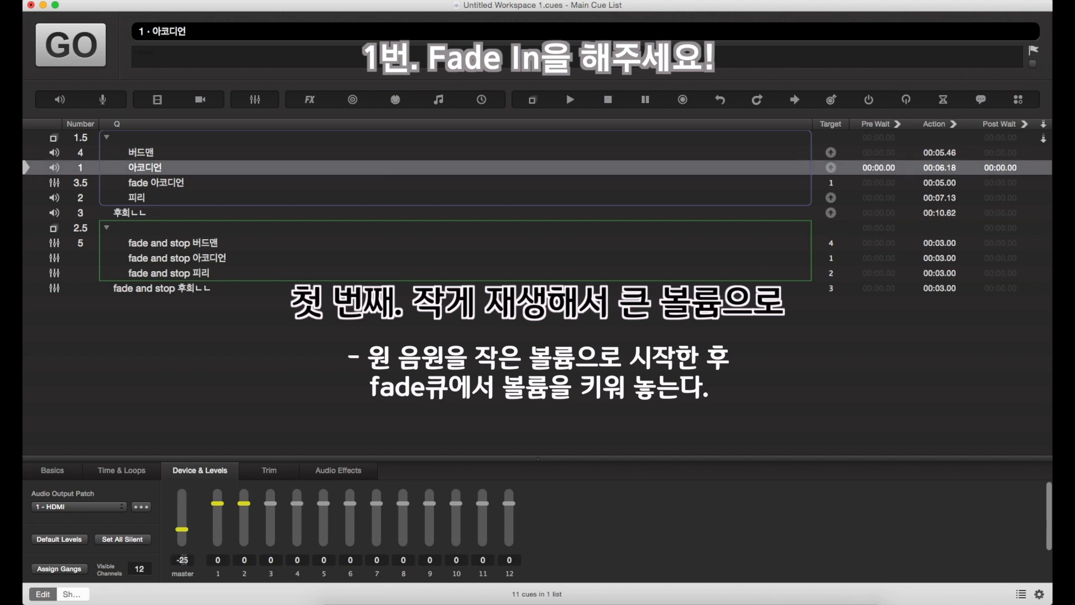
Set the fade 아코디언 cue's action time to 7 seconds and play the 아코디언 cue with auto-continue into the fade
{"action": "left_click", "coordinate": [946, 184]}
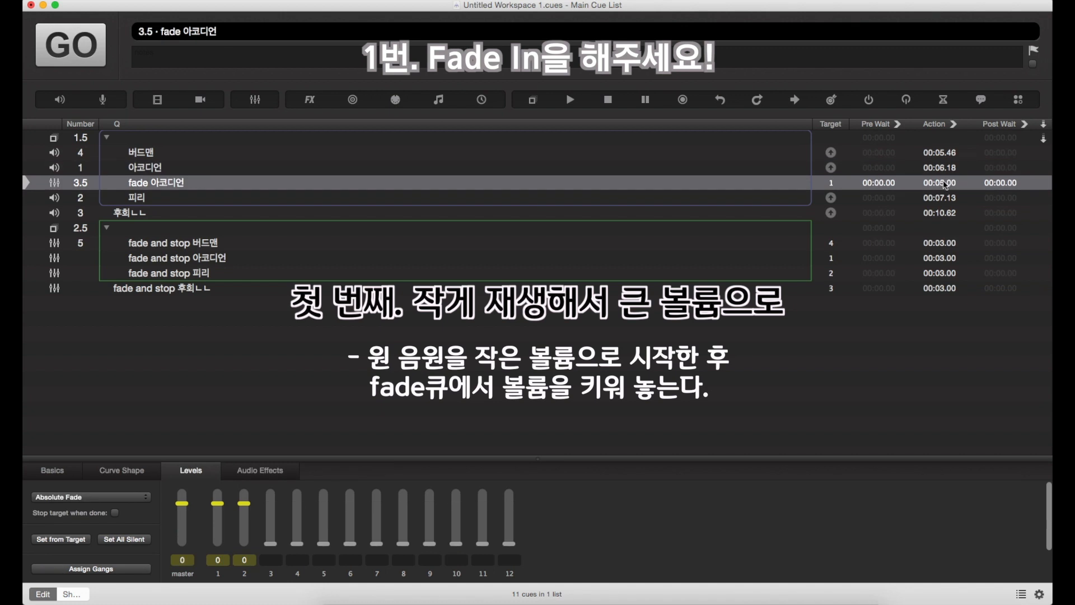
{"action": "double_click", "coordinate": [946, 183]}
{"action": "type", "text": "7"}
{"action": "key", "text": "Return"}
{"action": "left_click", "coordinate": [563, 169]}
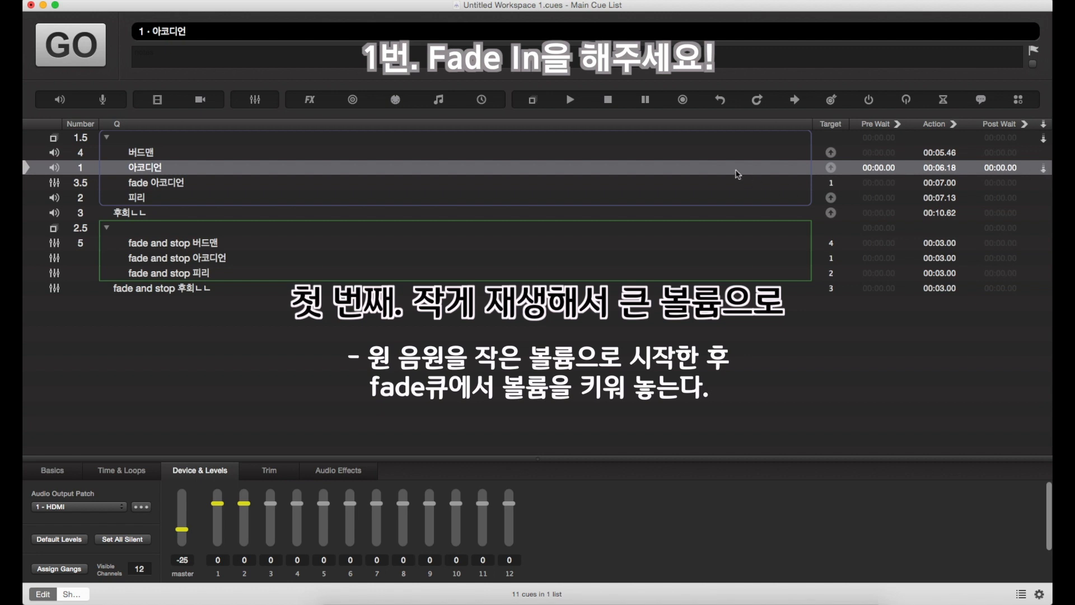
{"action": "key", "text": "space"}
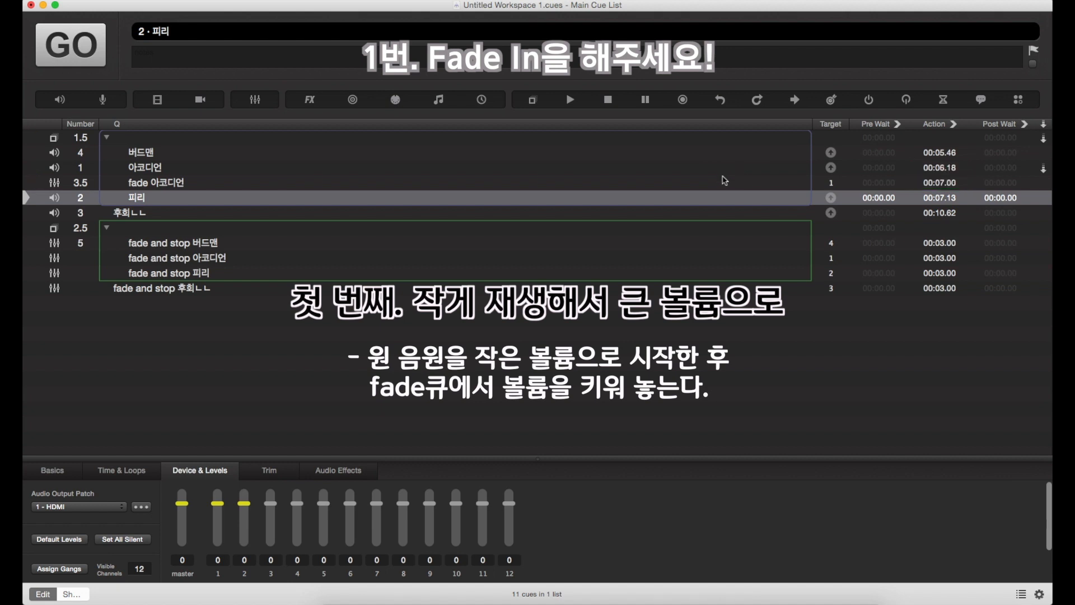
Set the 아코디언 cue's master level to -40 dB and play it with its fade
{"action": "key", "text": "Up"}
{"action": "key", "text": "Up"}
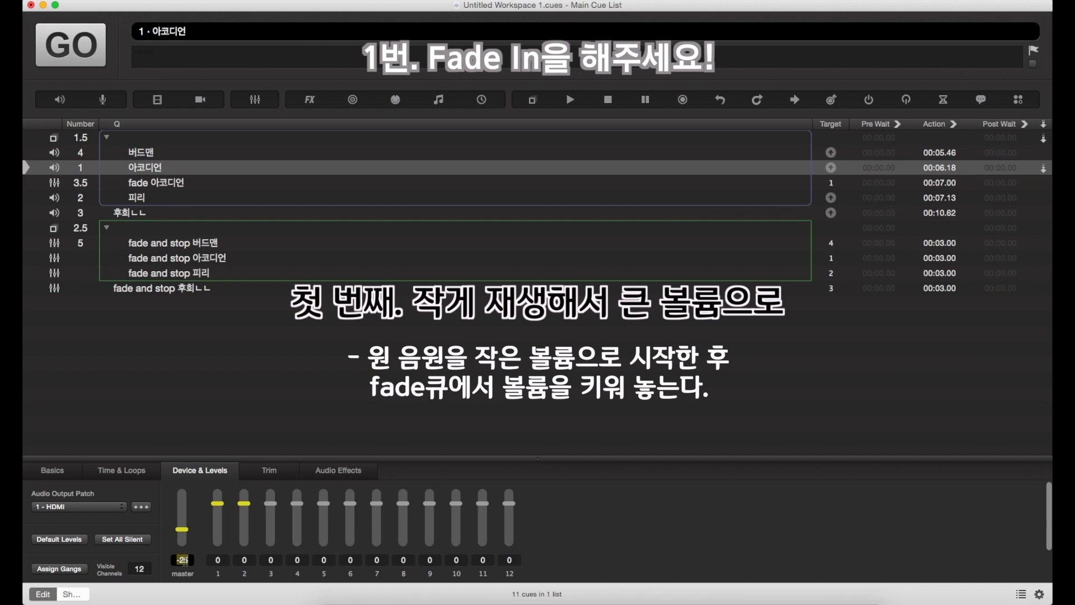
{"action": "type", "text": "-40"}
{"action": "key", "text": "Return"}
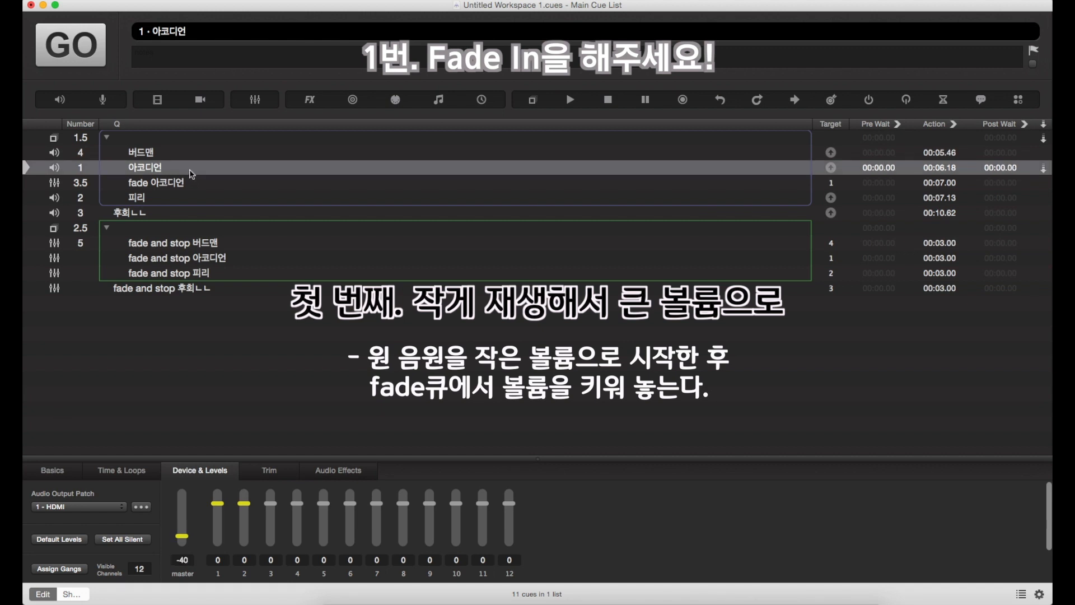
{"action": "key", "text": "space"}
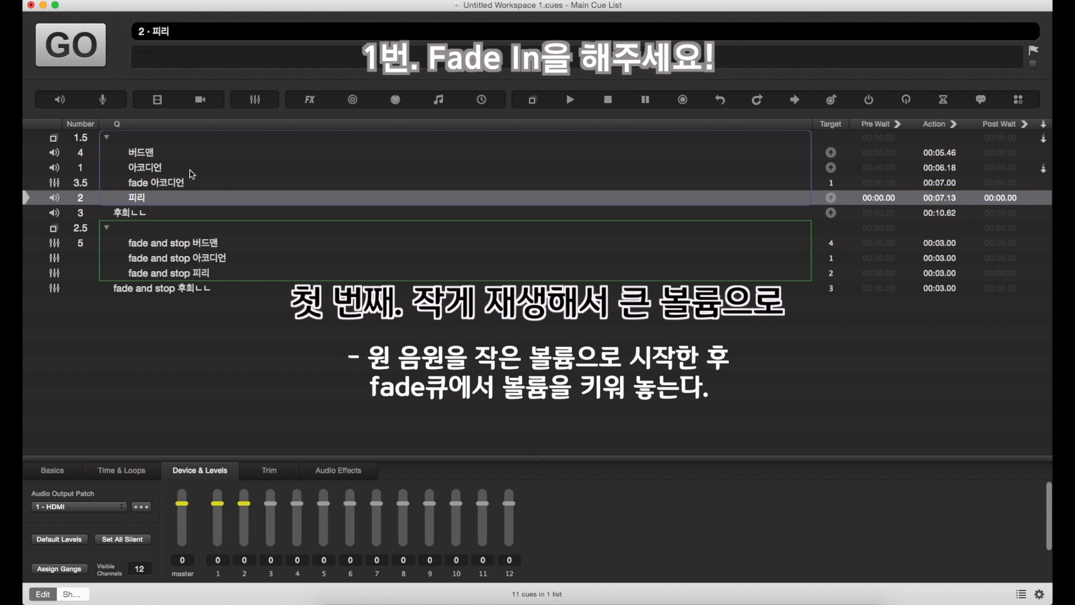
Turn off auto-continue for the 아코디언 cue and set its master level back to 0 dB
{"action": "left_click", "coordinate": [191, 171]}
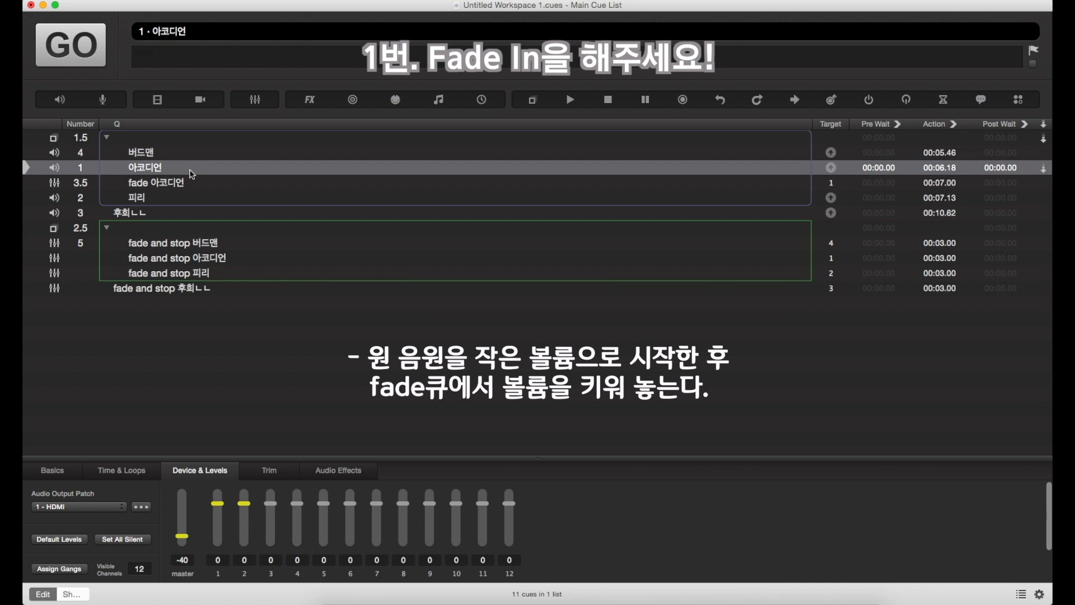
{"action": "left_click", "coordinate": [185, 182]}
{"action": "left_click", "coordinate": [179, 171]}
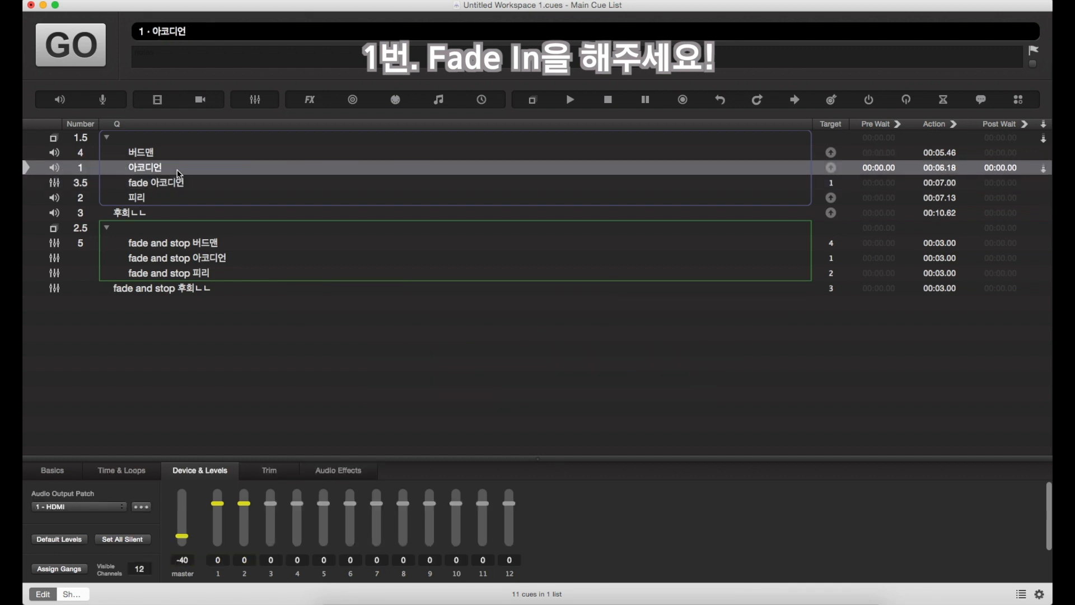
{"action": "left_click", "coordinate": [182, 560]}
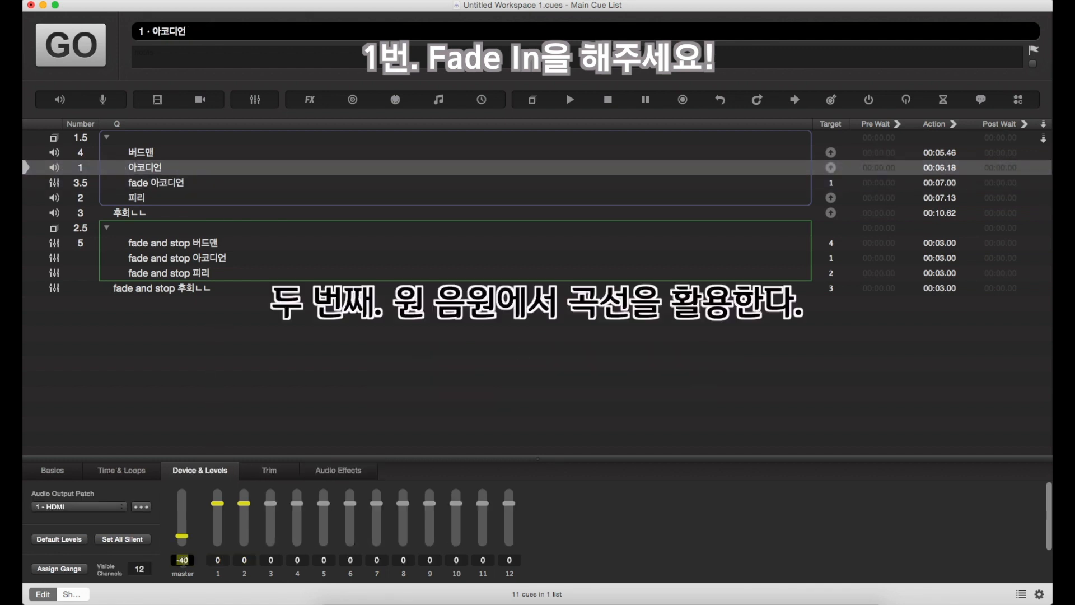
{"action": "type", "text": "0"}
{"action": "key", "text": "Return"}
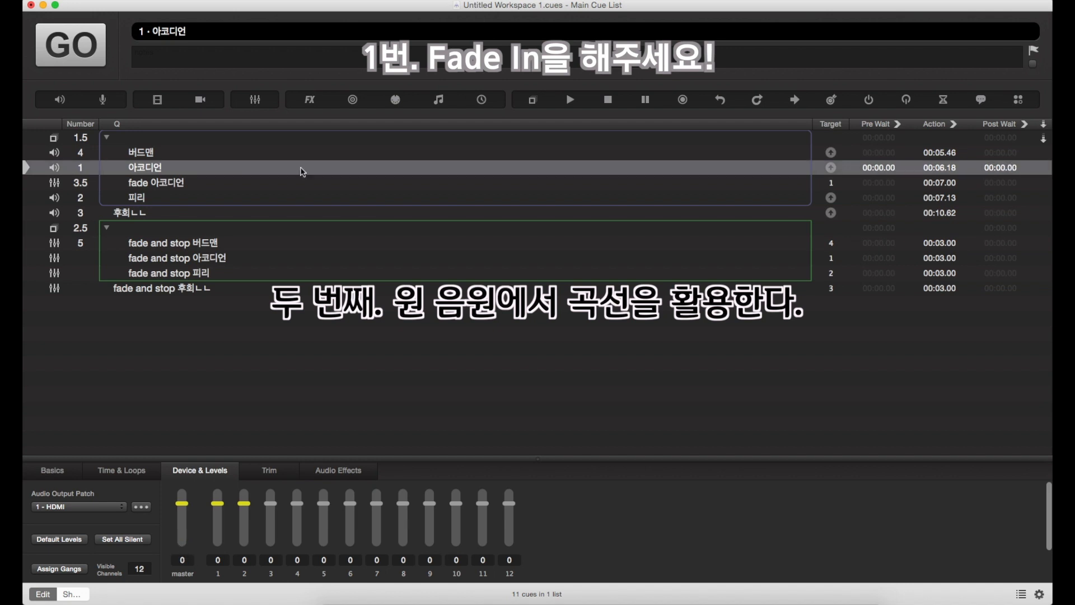
Turn on the integrated fade curve for the 아코디언 cue and shape a fade-in with two added points and a lowered start
{"action": "left_click", "coordinate": [141, 475]}
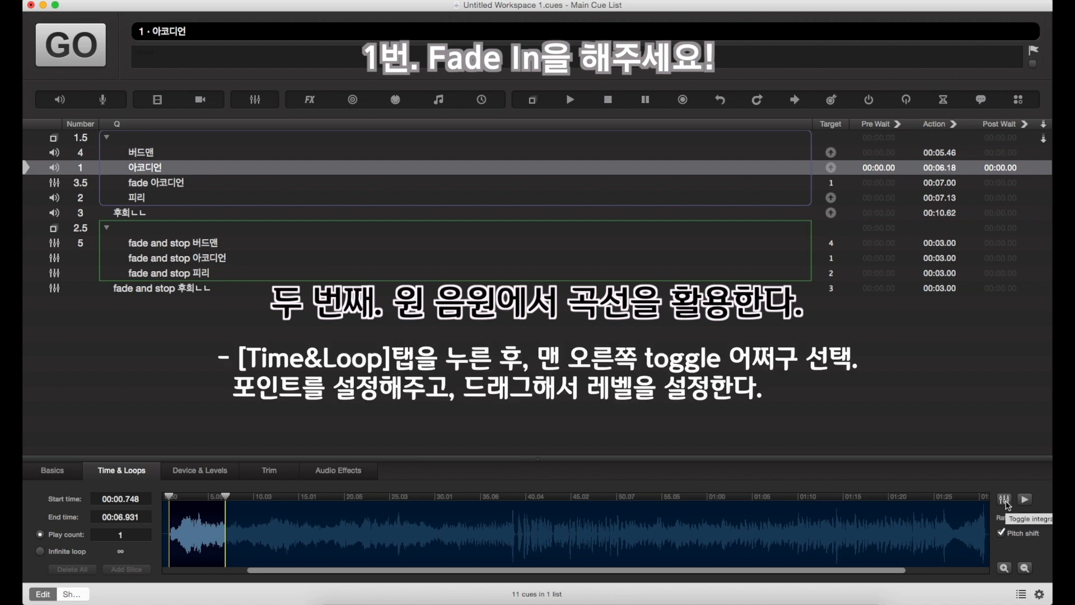
{"action": "left_click", "coordinate": [1006, 503]}
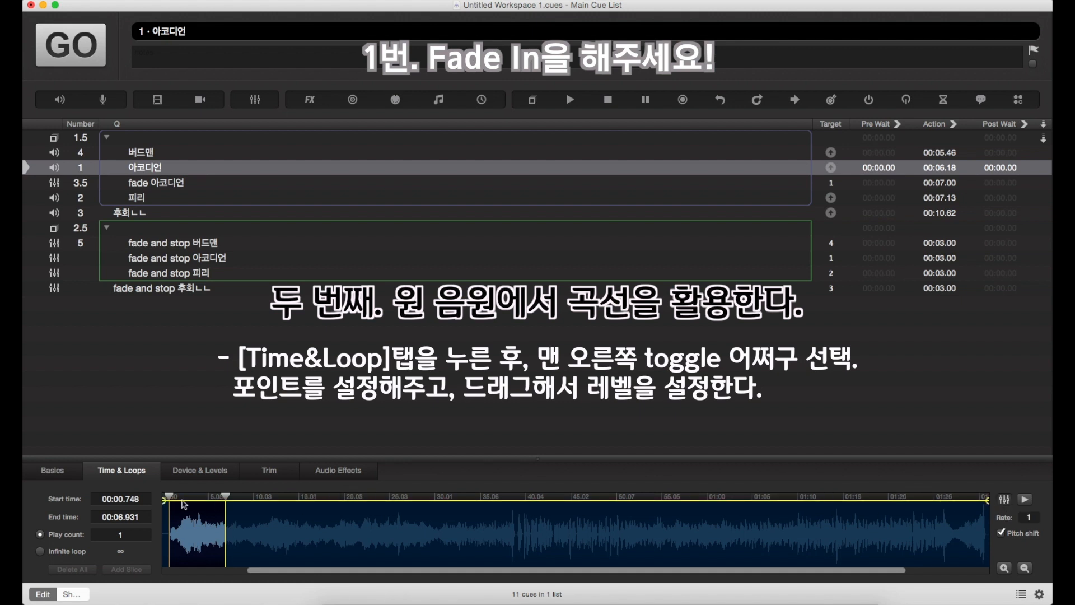
{"action": "left_click", "coordinate": [194, 501]}
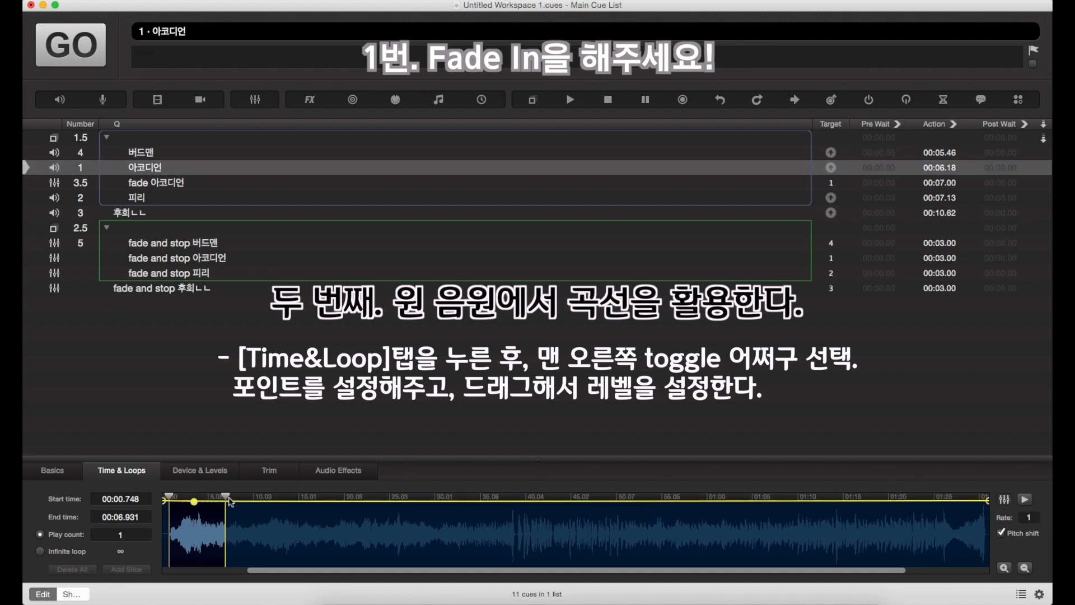
{"action": "left_click", "coordinate": [241, 501]}
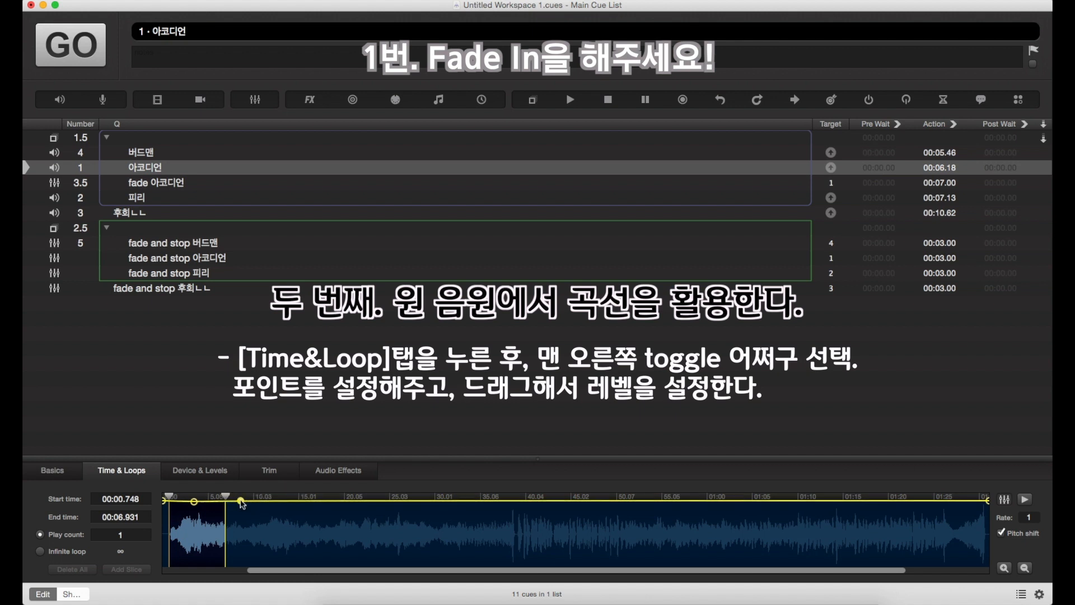
{"action": "left_click_drag", "start_coordinate": [163, 500], "coordinate": [166, 522]}
{"action": "left_click_drag", "start_coordinate": [162, 525], "coordinate": [160, 537]}
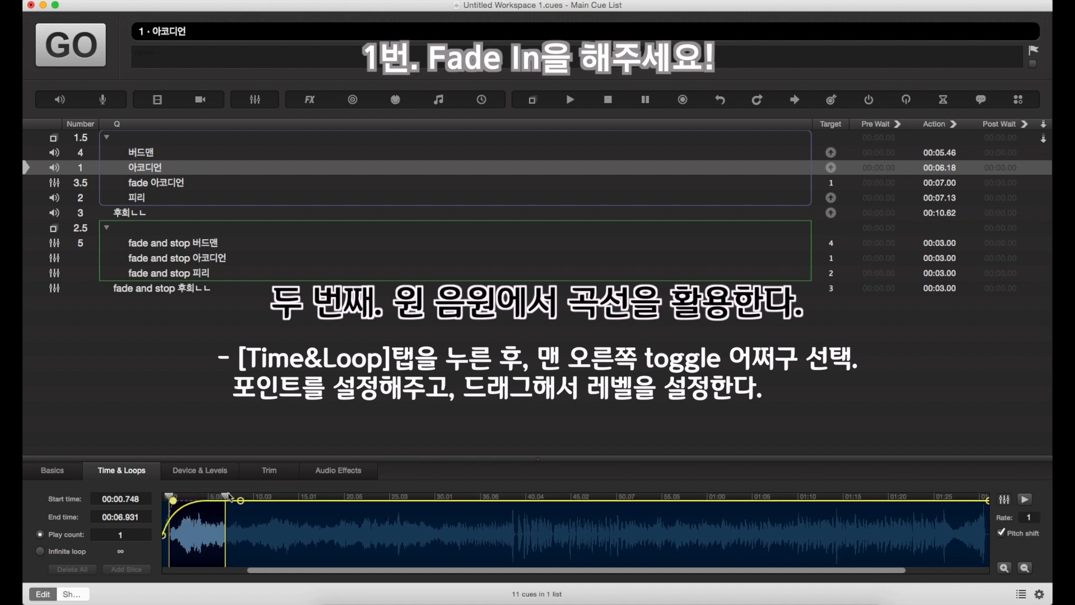
Play the 아코디언 cue to hear the fade-in curve, and stop playback
{"action": "left_click", "coordinate": [189, 170]}
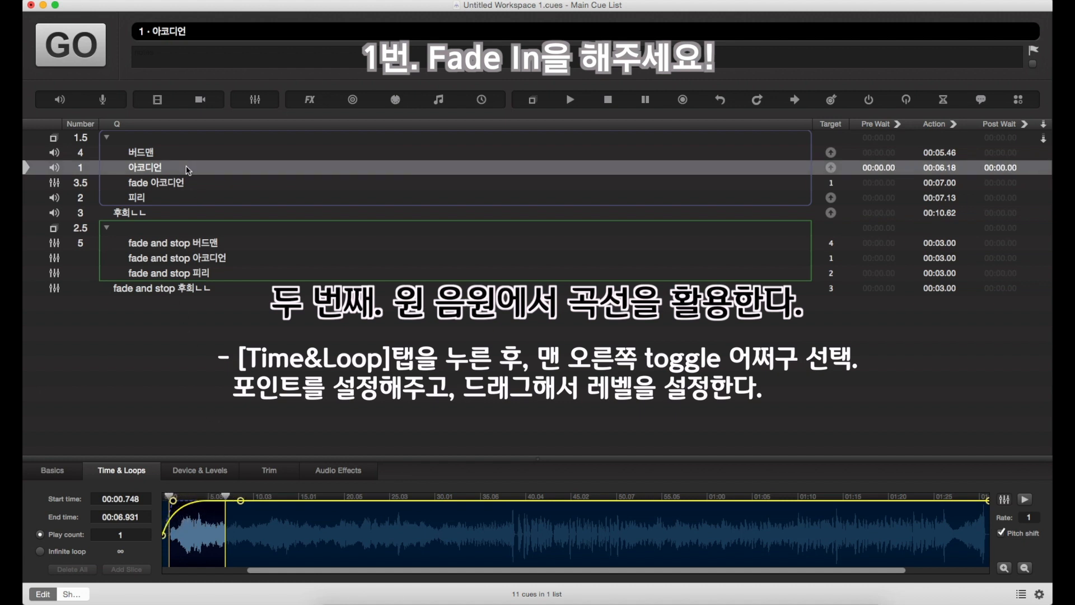
{"action": "key", "text": "space"}
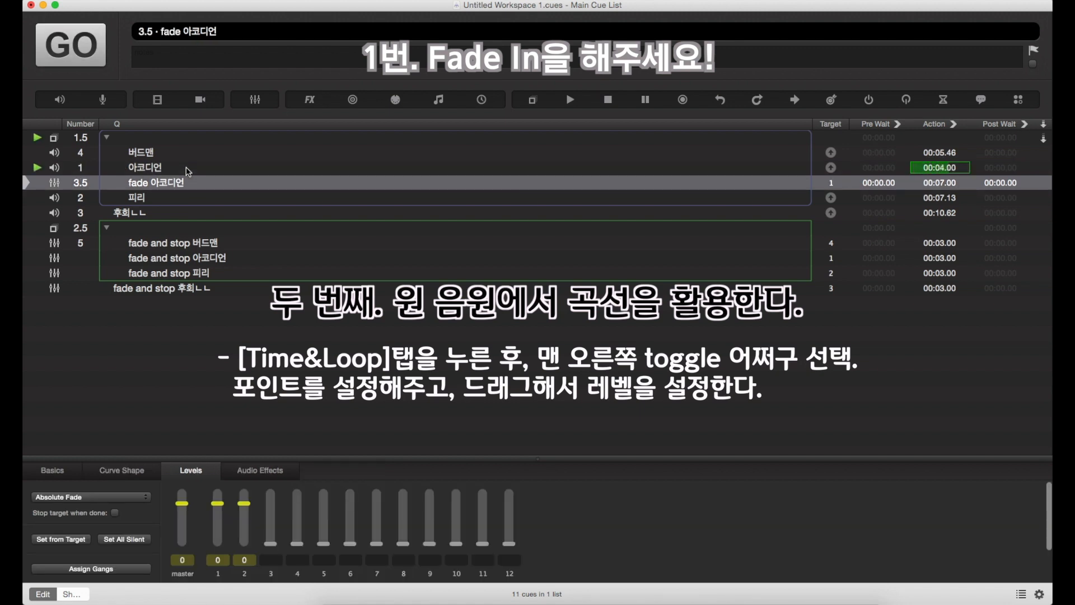
{"action": "key", "text": "Escape"}
Make the 아코디언 fade-in more gradual by lowering the curve's start and moving its last added point to about 15 seconds, and play it
{"action": "left_click", "coordinate": [186, 166]}
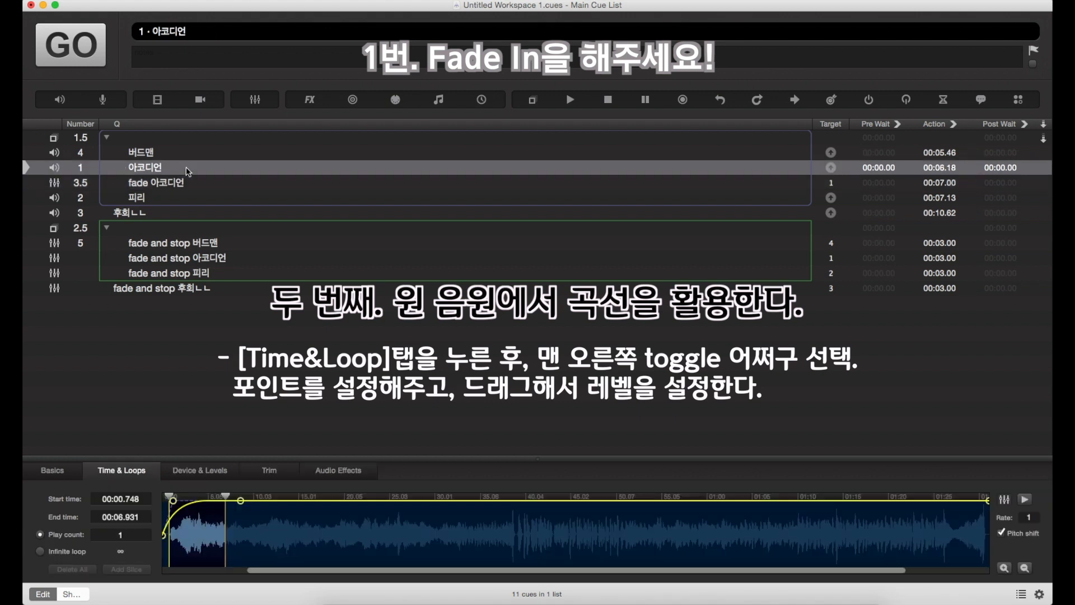
{"action": "left_click_drag", "start_coordinate": [162, 534], "coordinate": [163, 571]}
{"action": "left_click_drag", "start_coordinate": [173, 500], "coordinate": [298, 501]}
{"action": "left_click_drag", "start_coordinate": [163, 565], "coordinate": [155, 554]}
{"action": "left_click", "coordinate": [160, 164]}
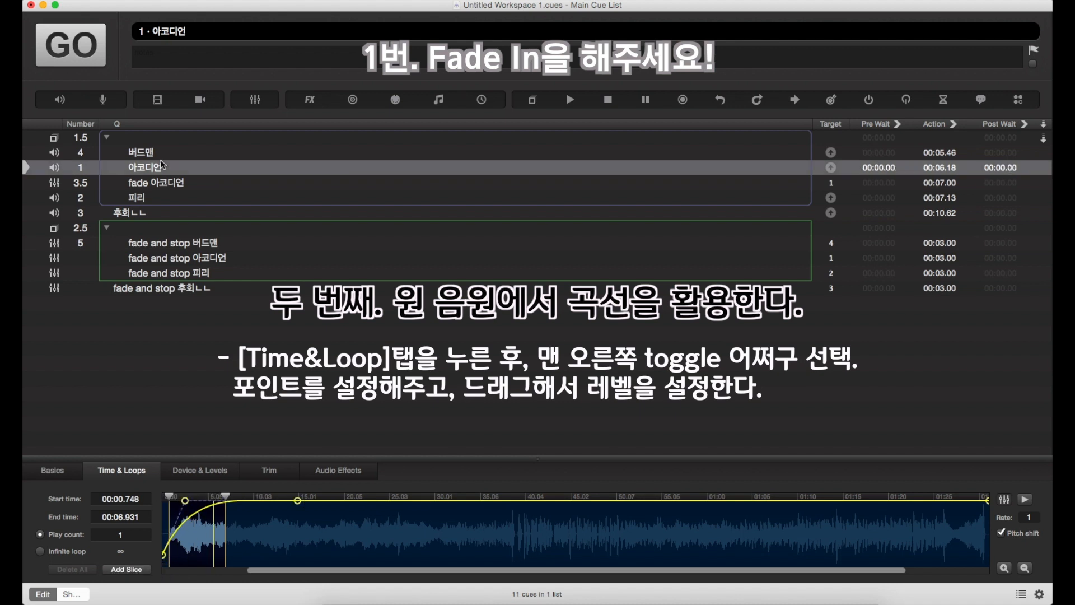
{"action": "key", "text": "space"}
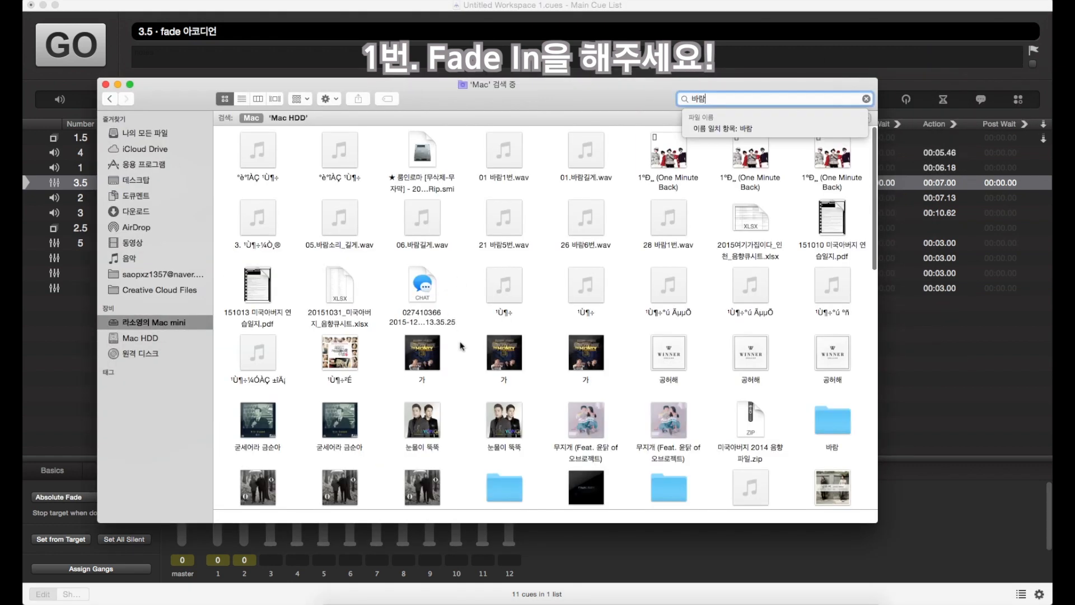
Add the file 21 바람5번.wav from the Finder search results below the fade 아코디언 cue and close the Finder window
{"action": "scroll", "coordinate": [460, 345], "scroll_direction": "down", "scroll_amount": 2}
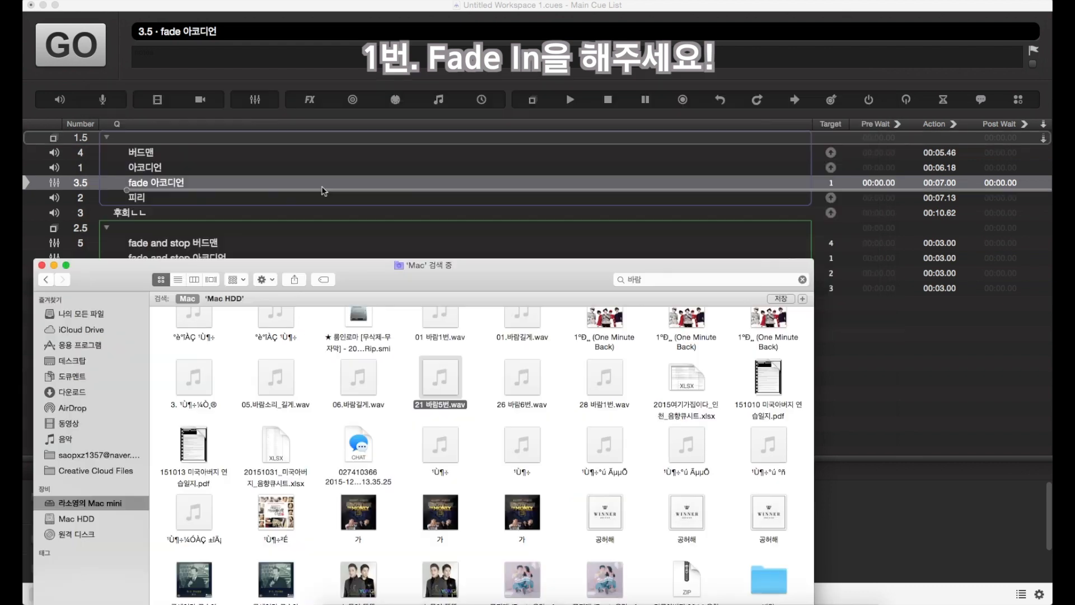
{"action": "left_click_drag", "start_coordinate": [324, 191], "coordinate": [351, 192]}
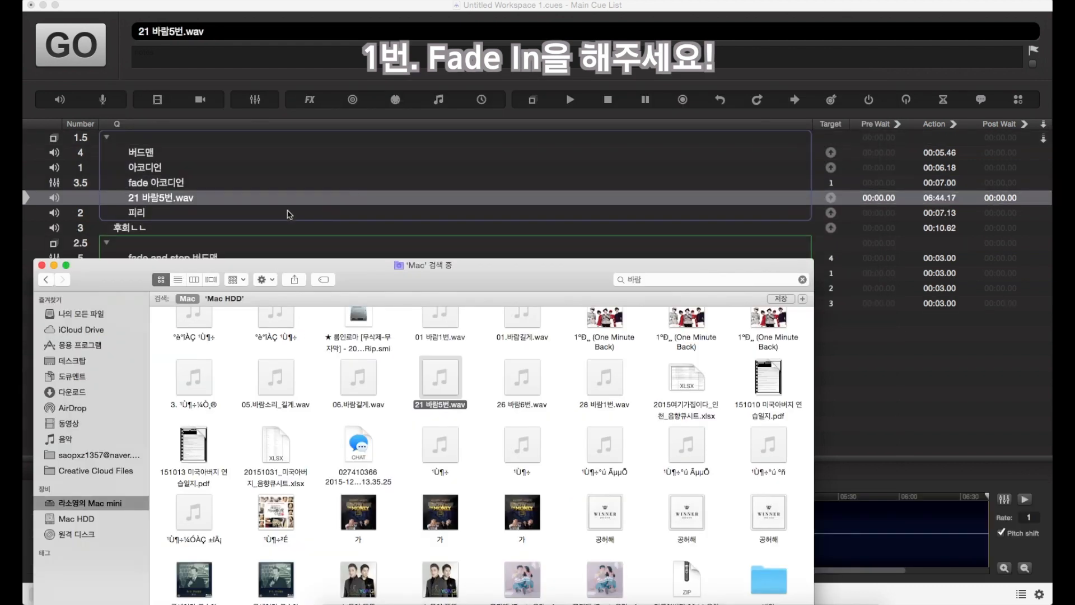
{"action": "left_click", "coordinate": [41, 265]}
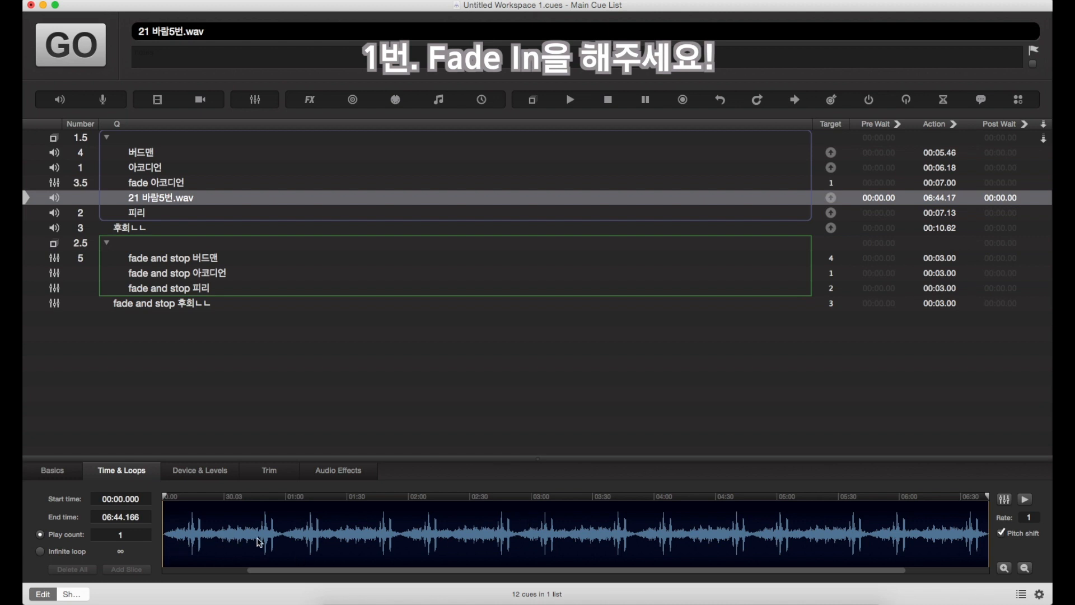
Turn on the integrated fade curve for the 21 바람5번.wav cue, lower its start, and add seven points over the first two minutes
{"action": "left_click", "coordinate": [1003, 499]}
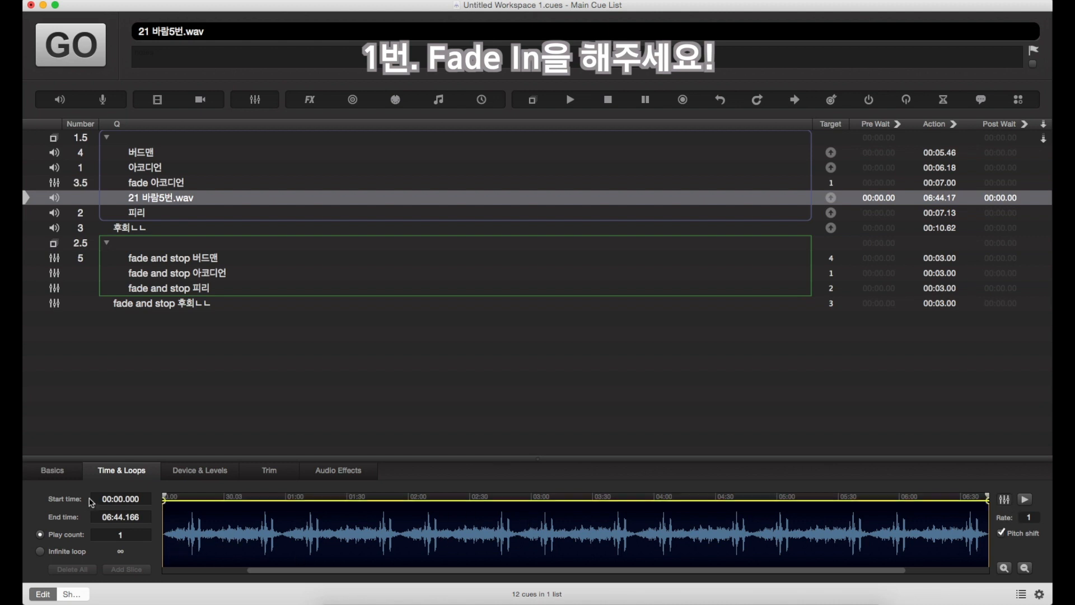
{"action": "mouse_move", "coordinate": [163, 499]}
{"action": "left_mouse_down"}
{"action": "mouse_move", "coordinate": [162, 520]}
{"action": "mouse_move", "coordinate": [214, 486]}
{"action": "mouse_move", "coordinate": [191, 518]}
{"action": "mouse_move", "coordinate": [183, 500]}
{"action": "left_mouse_up"}
{"action": "left_click", "coordinate": [255, 500]}
{"action": "left_click_drag", "start_coordinate": [290, 500], "coordinate": [292, 506]}
{"action": "left_click", "coordinate": [342, 501]}
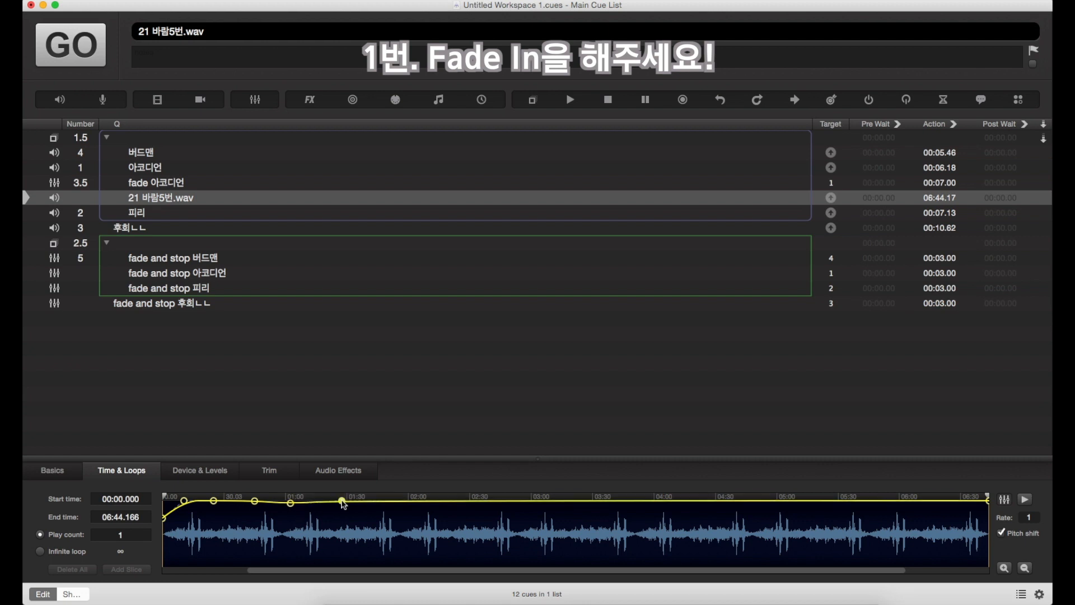
{"action": "left_click", "coordinate": [393, 501]}
{"action": "left_click", "coordinate": [365, 501]}
Shape the curve into waves by lowering alternate points, the first to about -23 dB at 28 seconds, and move the last added point further right
{"action": "left_click_drag", "start_coordinate": [213, 501], "coordinate": [220, 534]}
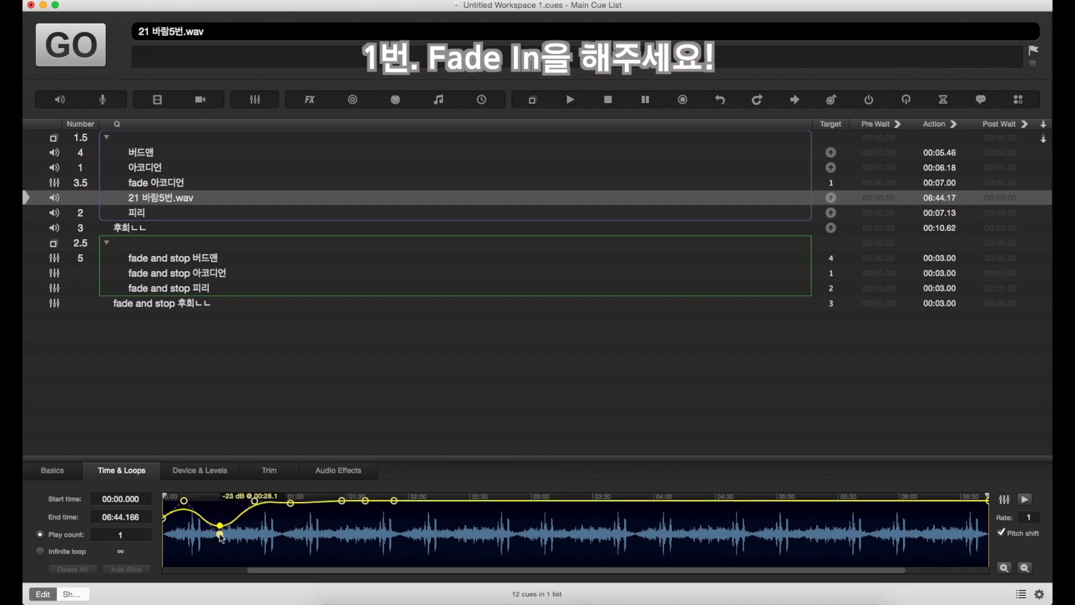
{"action": "left_click_drag", "start_coordinate": [291, 503], "coordinate": [297, 533]}
{"action": "left_click_drag", "start_coordinate": [365, 501], "coordinate": [379, 531]}
{"action": "left_click_drag", "start_coordinate": [393, 500], "coordinate": [441, 502]}
Play the 21 바람5번.wav cue to hear the wavy curve, and reselect the cue during playback
{"action": "left_click", "coordinate": [163, 197]}
{"action": "key", "text": "space"}
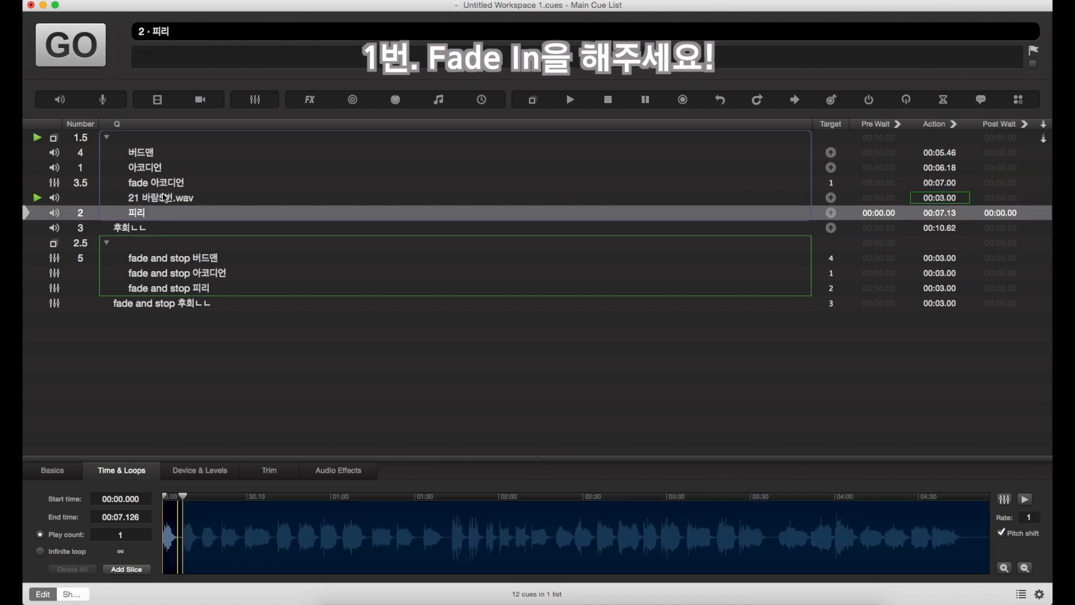
{"action": "left_click", "coordinate": [147, 196]}
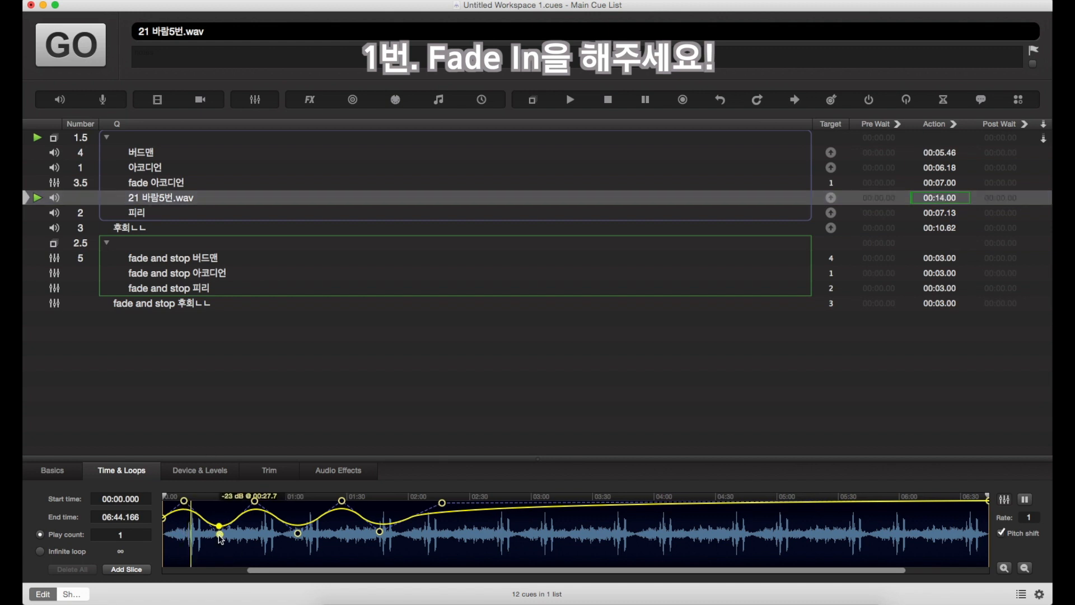
Tighten the early waves during playback, moving the first dip to about -29 dB at 19 seconds and deepening the second, and stop playback
{"action": "left_click_drag", "start_coordinate": [219, 536], "coordinate": [202, 546]}
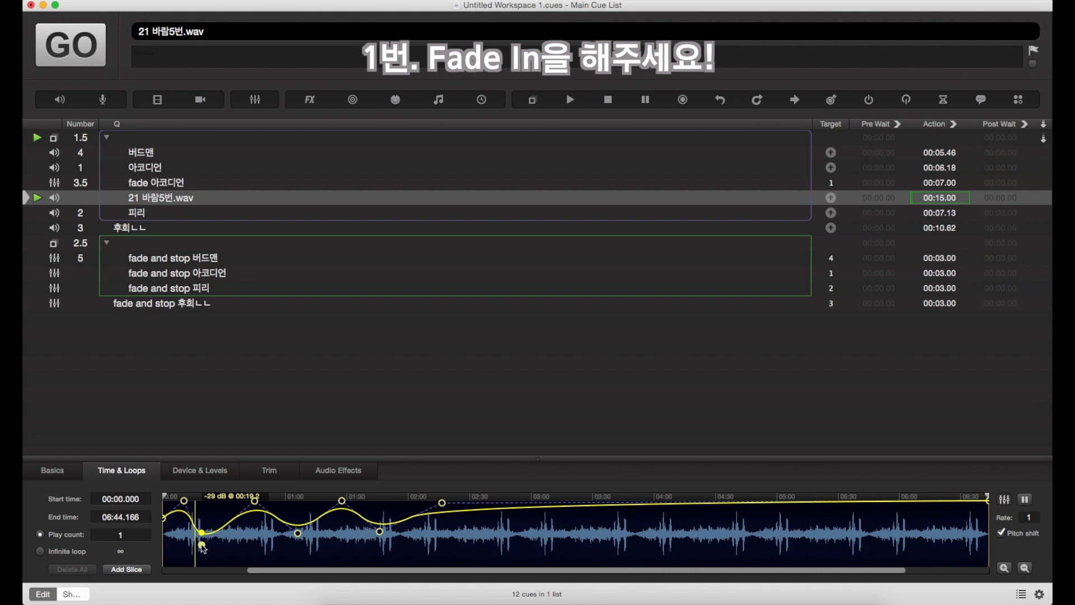
{"action": "left_click_drag", "start_coordinate": [255, 500], "coordinate": [228, 502]}
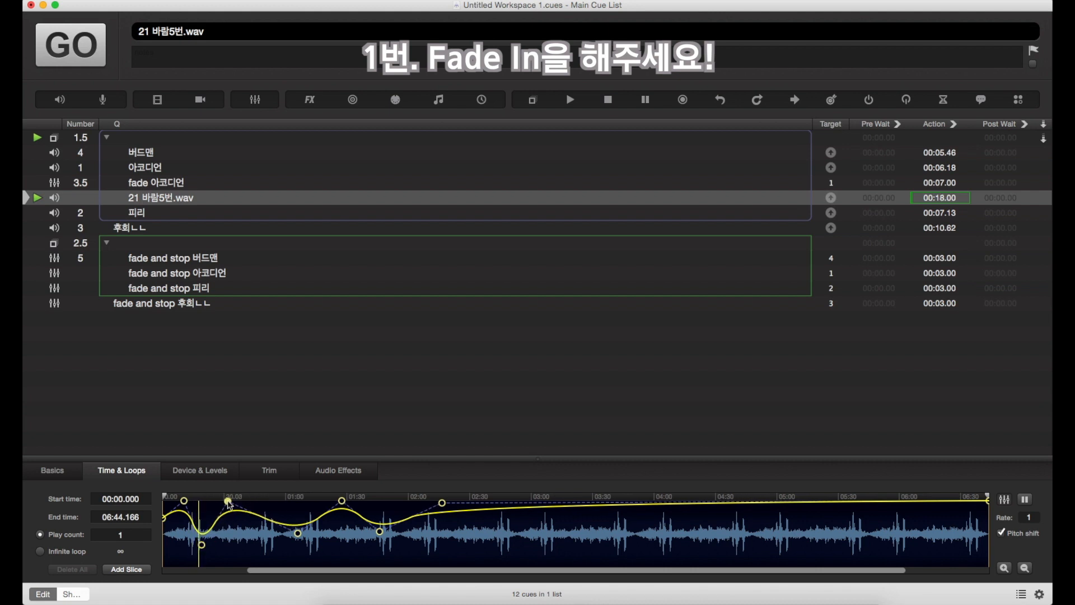
{"action": "left_click", "coordinate": [235, 543]}
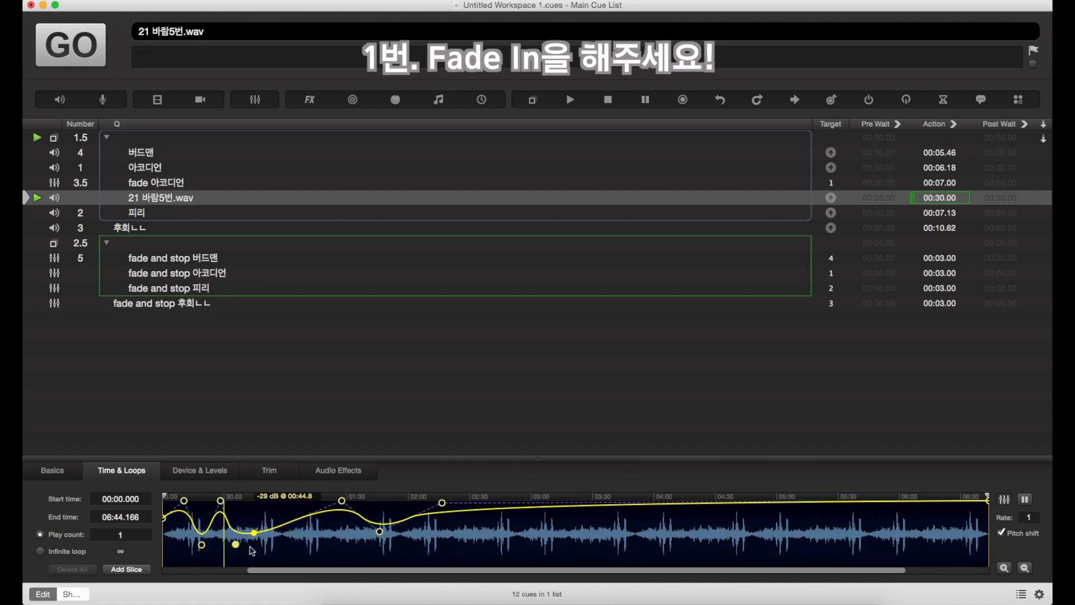
{"action": "left_click_drag", "start_coordinate": [252, 551], "coordinate": [240, 569]}
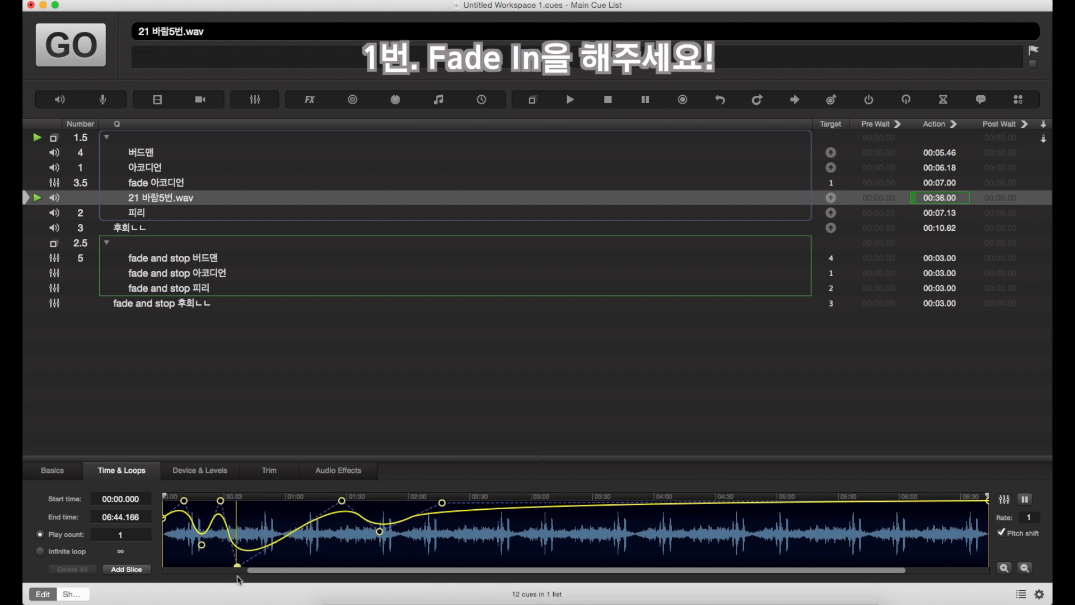
{"action": "key", "text": "Down"}
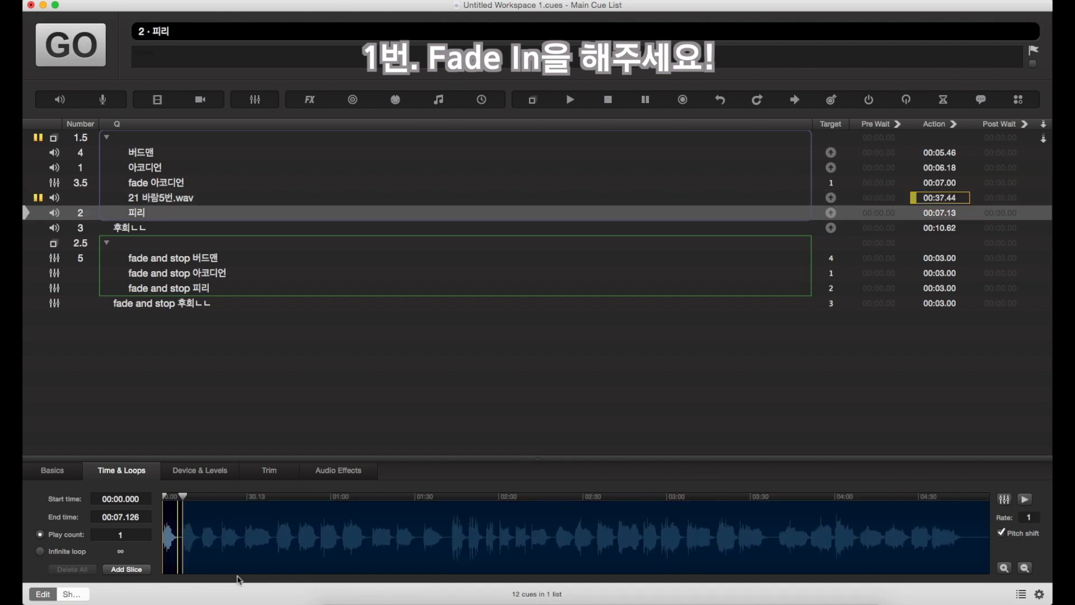
{"action": "key", "text": "Escape"}
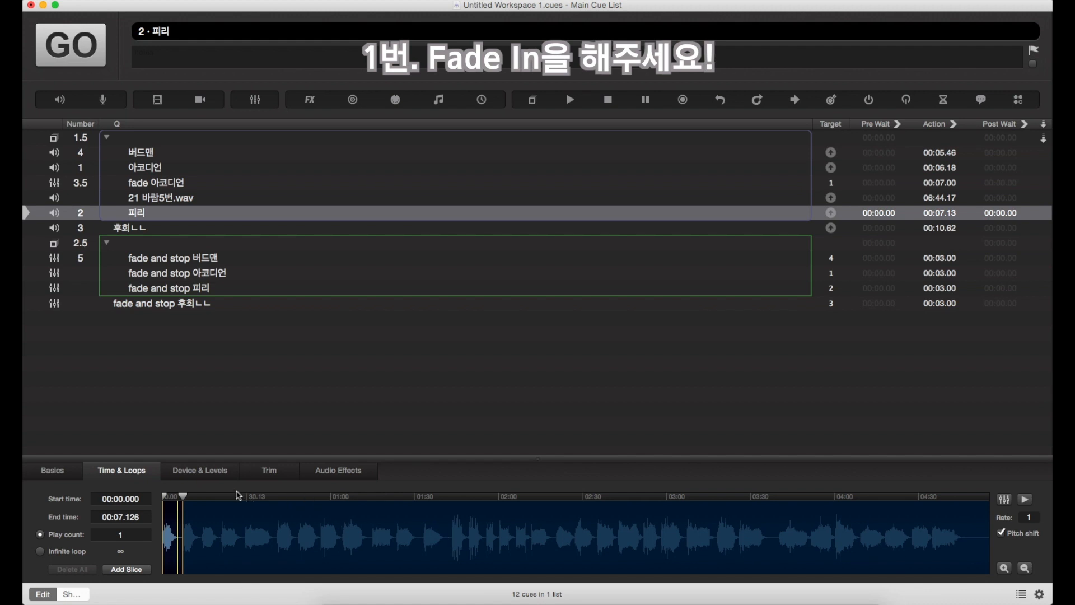
Open the output levels of the 아코디언 cue and set channel 1 to 0
{"action": "left_click", "coordinate": [161, 202]}
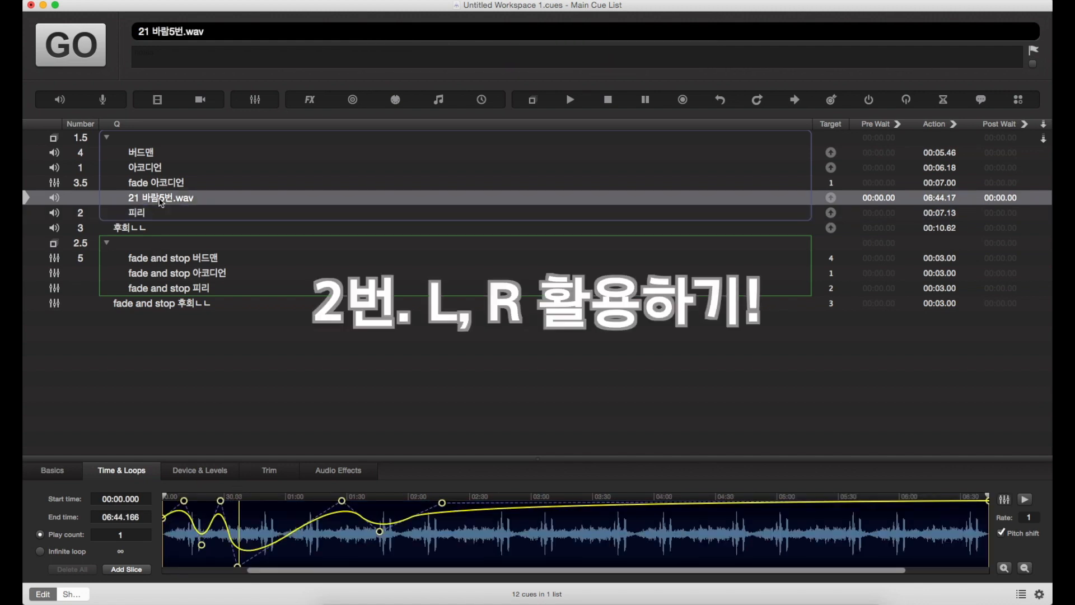
{"action": "left_click", "coordinate": [163, 154]}
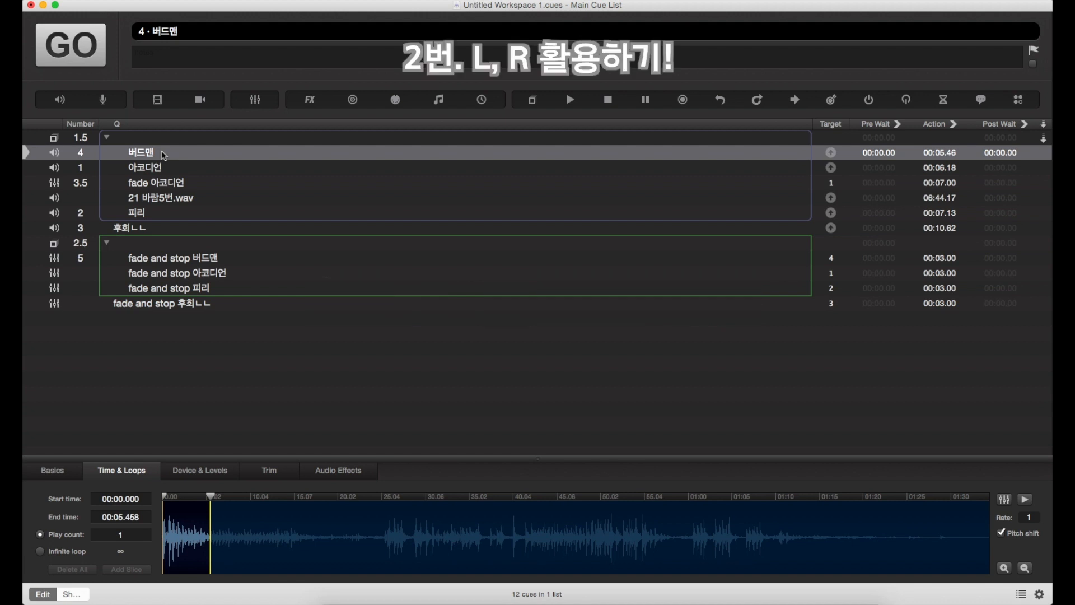
{"action": "left_click", "coordinate": [165, 167]}
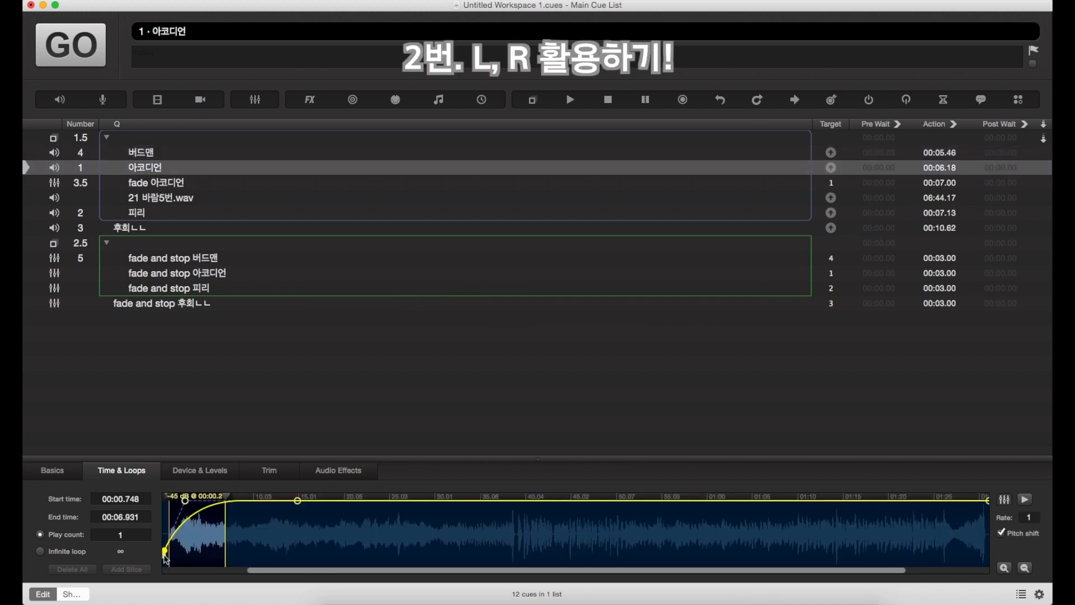
{"action": "left_click", "coordinate": [213, 473]}
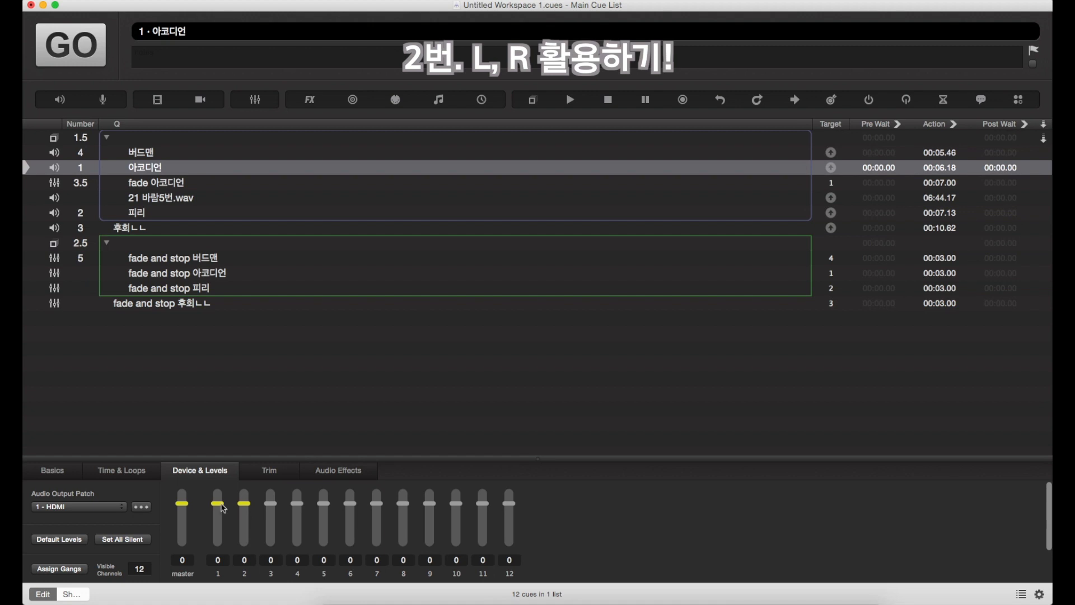
{"action": "mouse_move", "coordinate": [220, 506]}
{"action": "left_mouse_down"}
{"action": "mouse_move", "coordinate": [222, 556]}
{"action": "mouse_move", "coordinate": [218, 504]}
{"action": "left_mouse_up"}
{"action": "left_click", "coordinate": [216, 560]}
{"action": "type", "text": "0"}
{"action": "key", "text": "Return"}
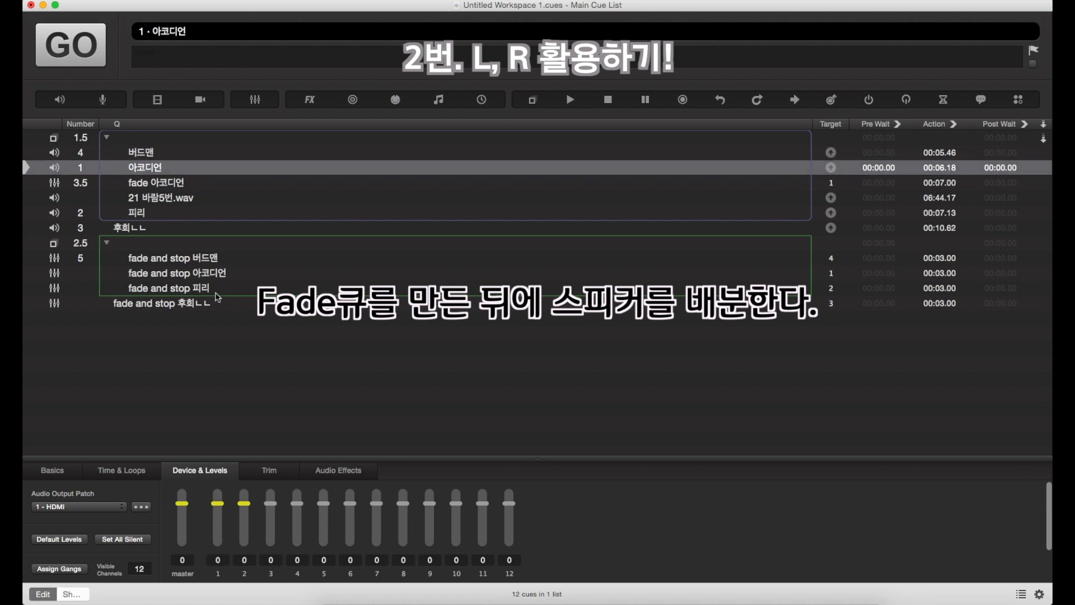
Duplicate the fade 아코디언 cue directly below the original
{"action": "left_click", "coordinate": [182, 182]}
{"action": "key", "text": "super+c"}
{"action": "key", "text": "super+v"}
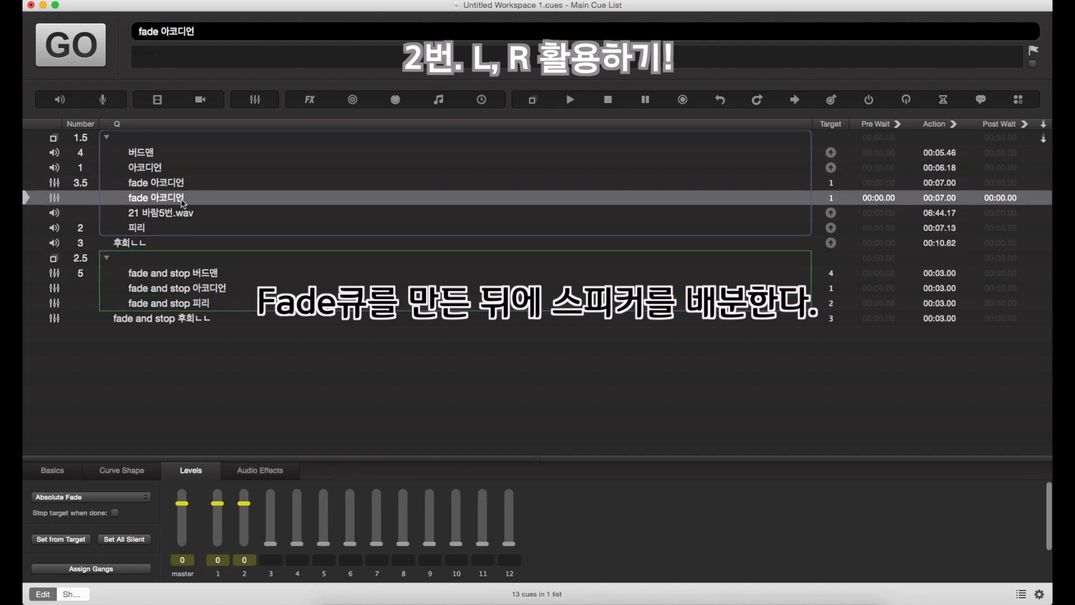
Silence channel 2 of the 아코디언 cue, and play it to check that only channel 1 sounds
{"action": "left_click", "coordinate": [173, 168]}
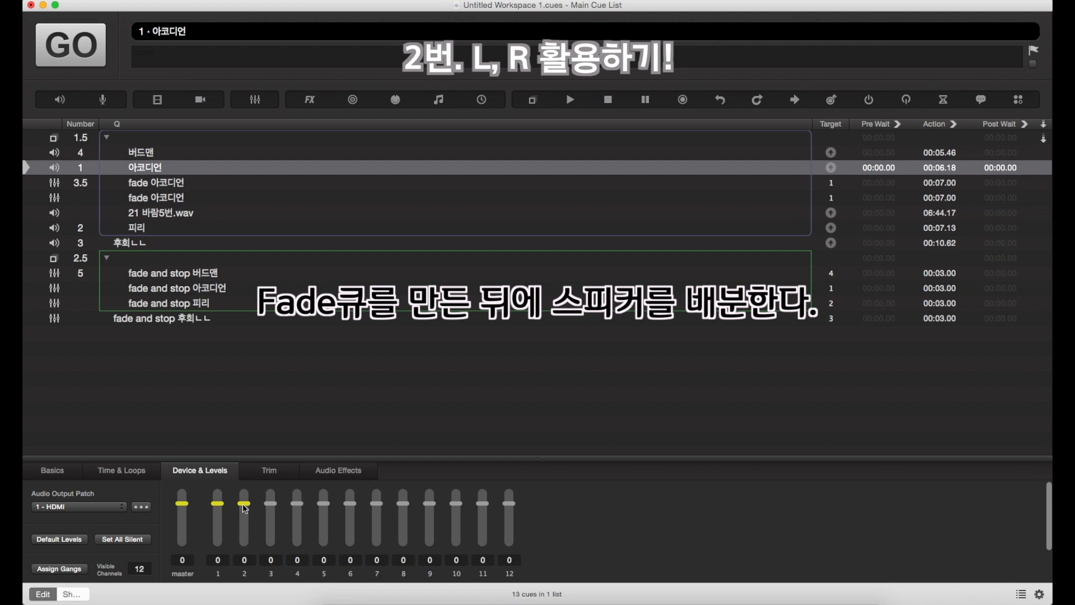
{"action": "left_click_drag", "start_coordinate": [244, 506], "coordinate": [250, 562]}
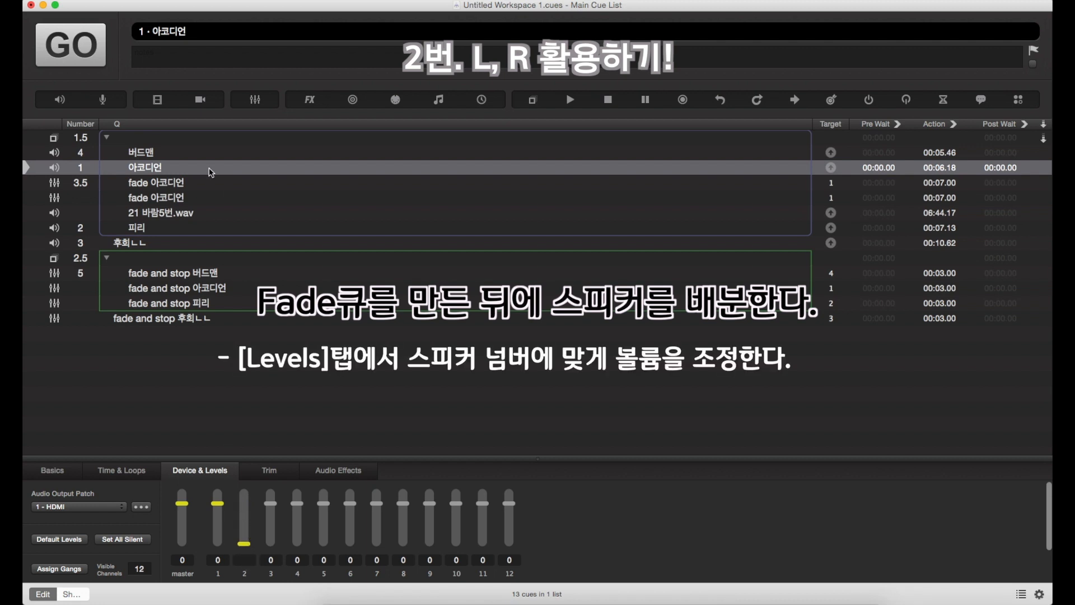
{"action": "key", "text": "space"}
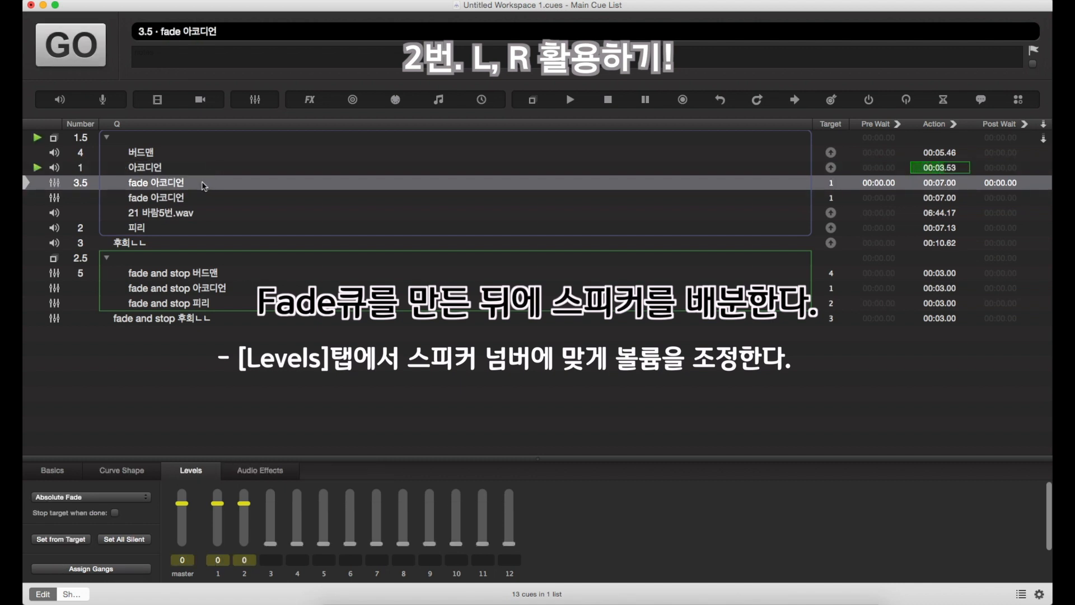
{"action": "key", "text": "Escape"}
{"action": "left_click", "coordinate": [198, 174]}
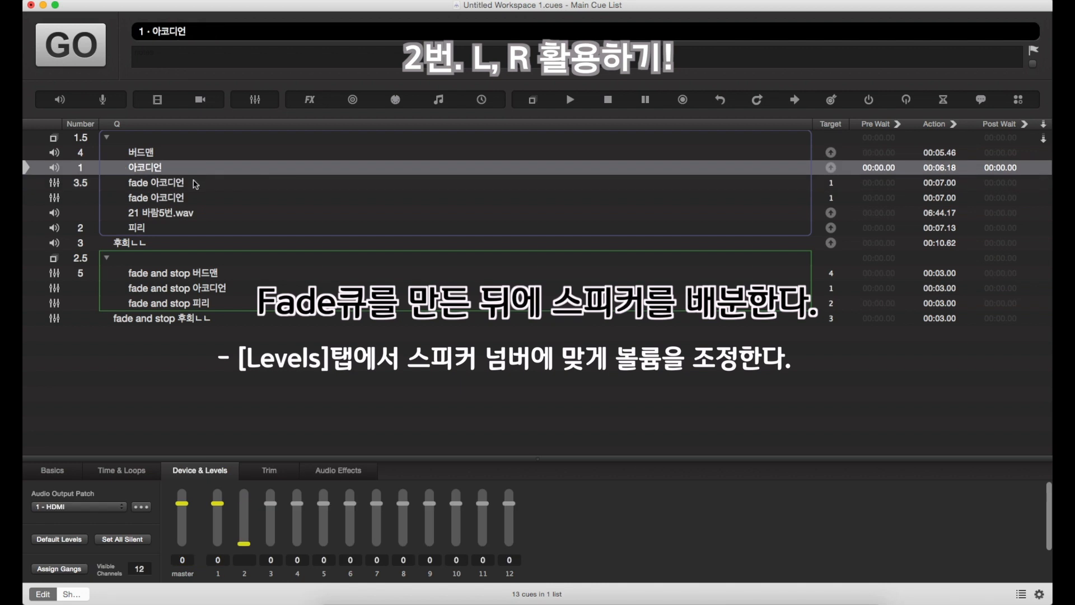
Silence channel 1 in fade cue 3.5, and play the 아코디언 cue followed by that fade to hear the channel shift
{"action": "left_click", "coordinate": [195, 184]}
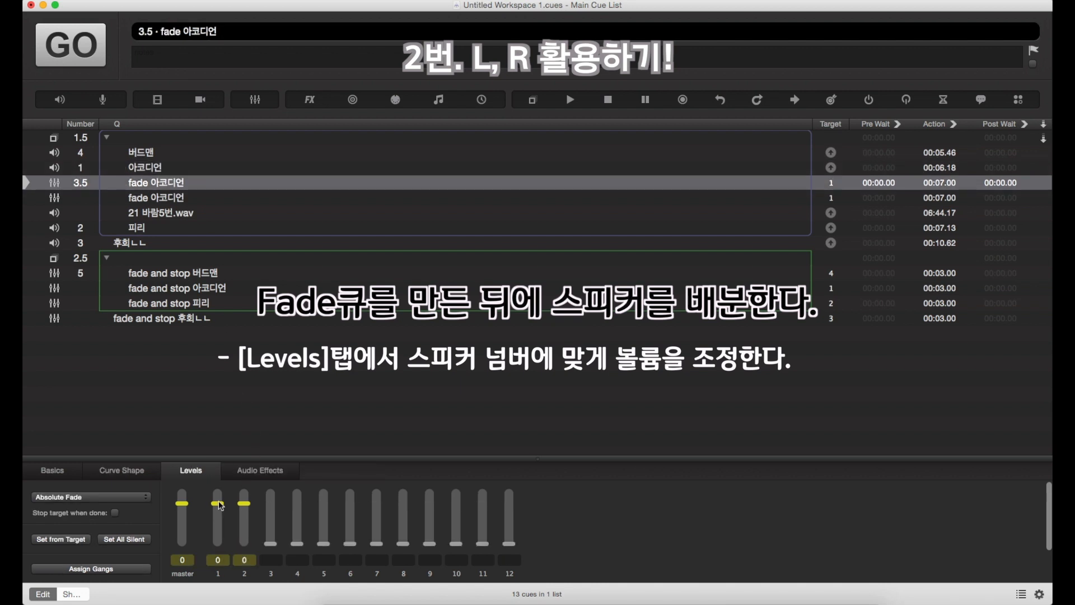
{"action": "left_click_drag", "start_coordinate": [220, 506], "coordinate": [218, 547]}
{"action": "left_click", "coordinate": [206, 166]}
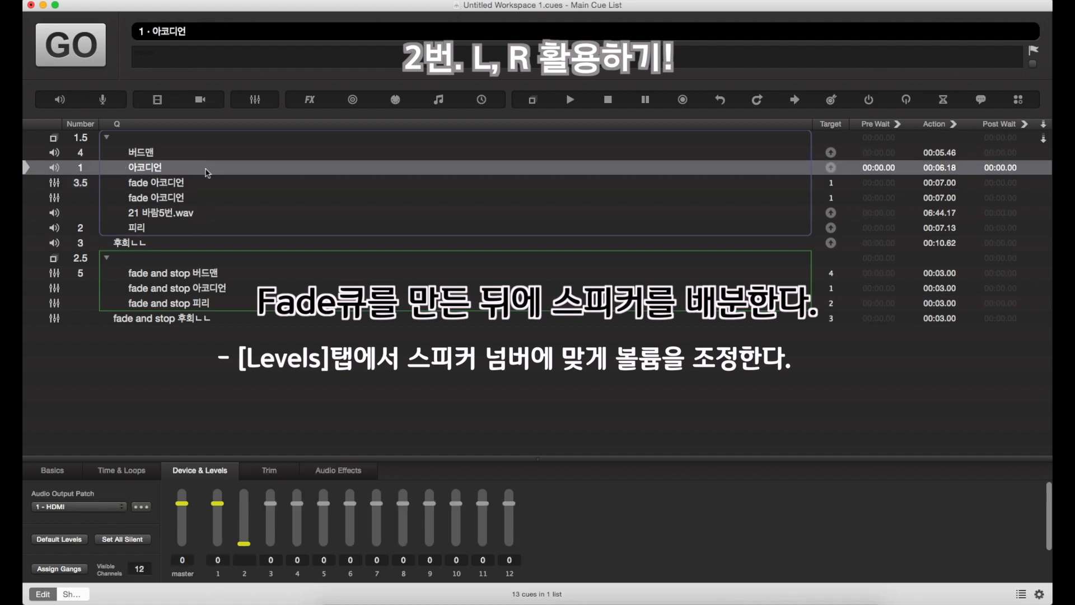
{"action": "key", "text": "space"}
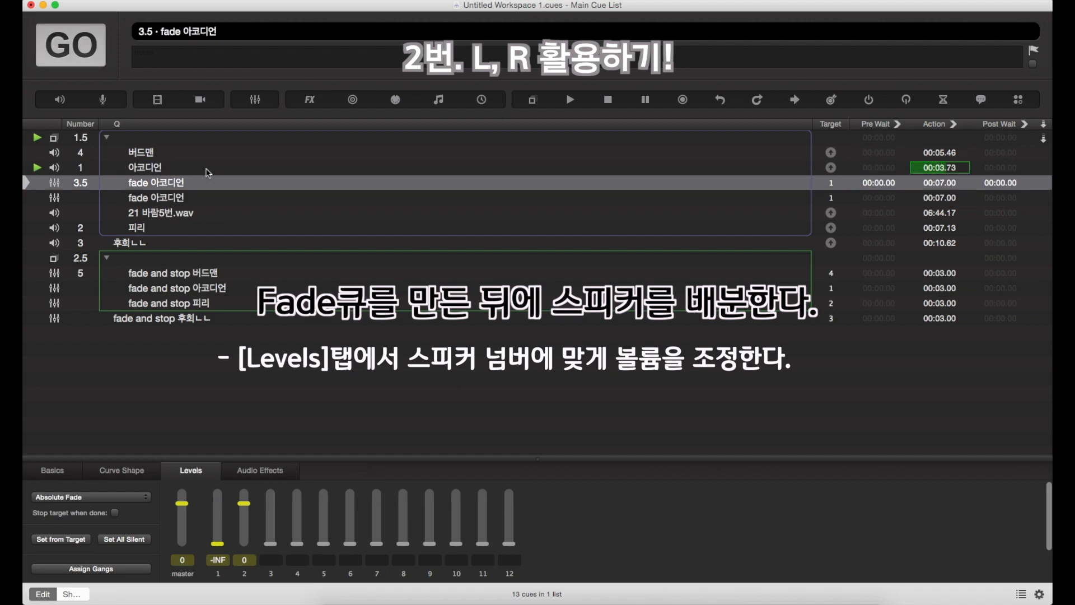
{"action": "key", "text": "space"}
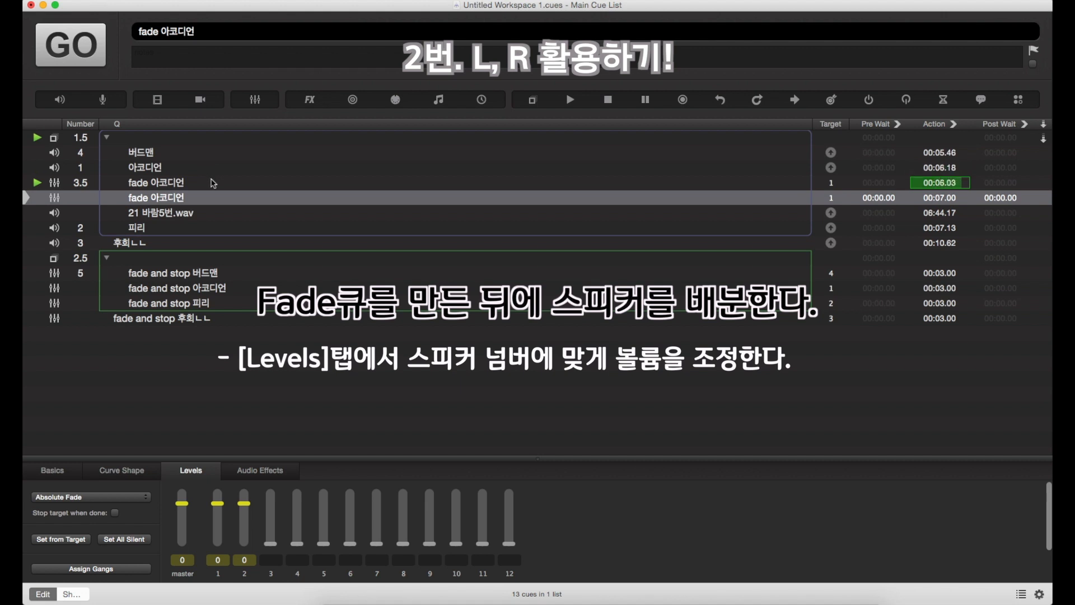
{"action": "left_click", "coordinate": [202, 185]}
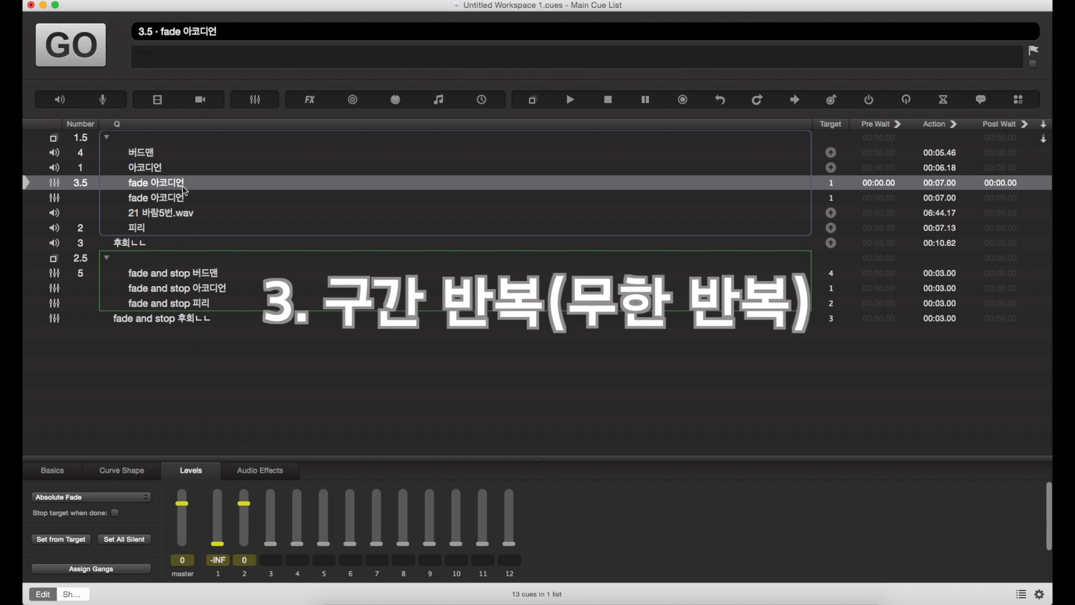
Extend the 버드맨 cue's end to the full length of the file and bring it back to about 5.49 seconds
{"action": "left_click", "coordinate": [179, 167]}
{"action": "left_click", "coordinate": [176, 157]}
{"action": "left_click", "coordinate": [150, 474]}
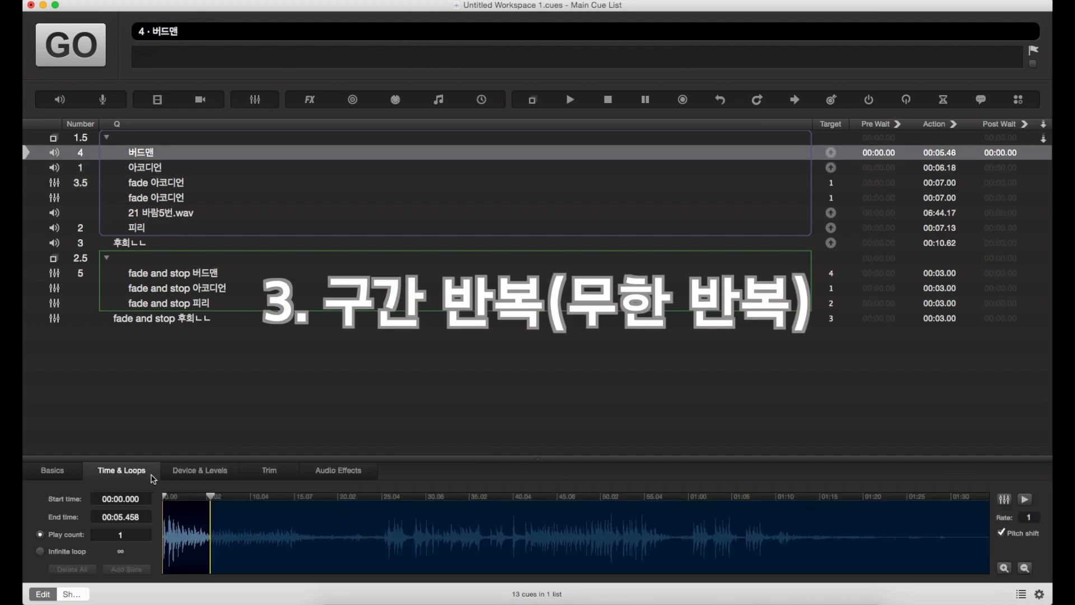
{"action": "left_click_drag", "start_coordinate": [209, 496], "coordinate": [987, 496]}
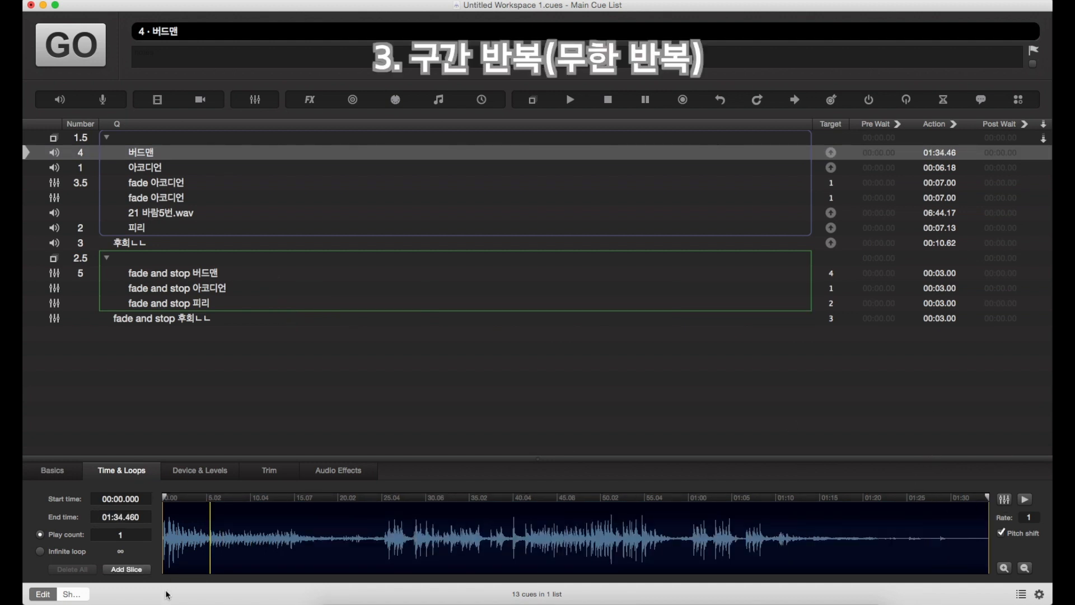
{"action": "left_click_drag", "start_coordinate": [987, 496], "coordinate": [211, 499]}
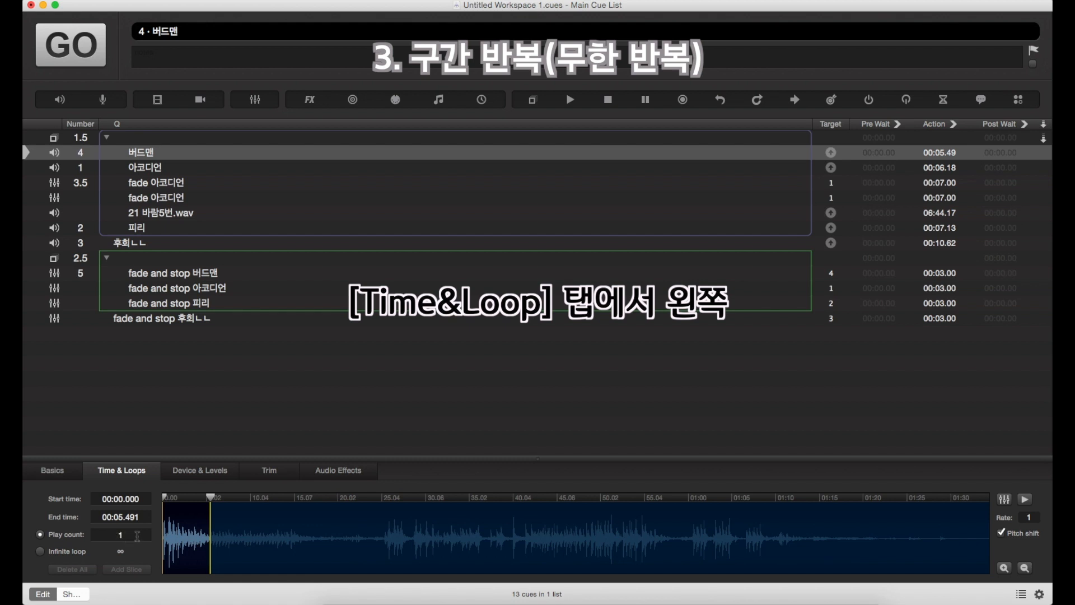
Set the 버드맨 cue's play count to 3, and switch the cue to an infinite loop instead
{"action": "left_click", "coordinate": [137, 536]}
{"action": "type", "text": "4"}
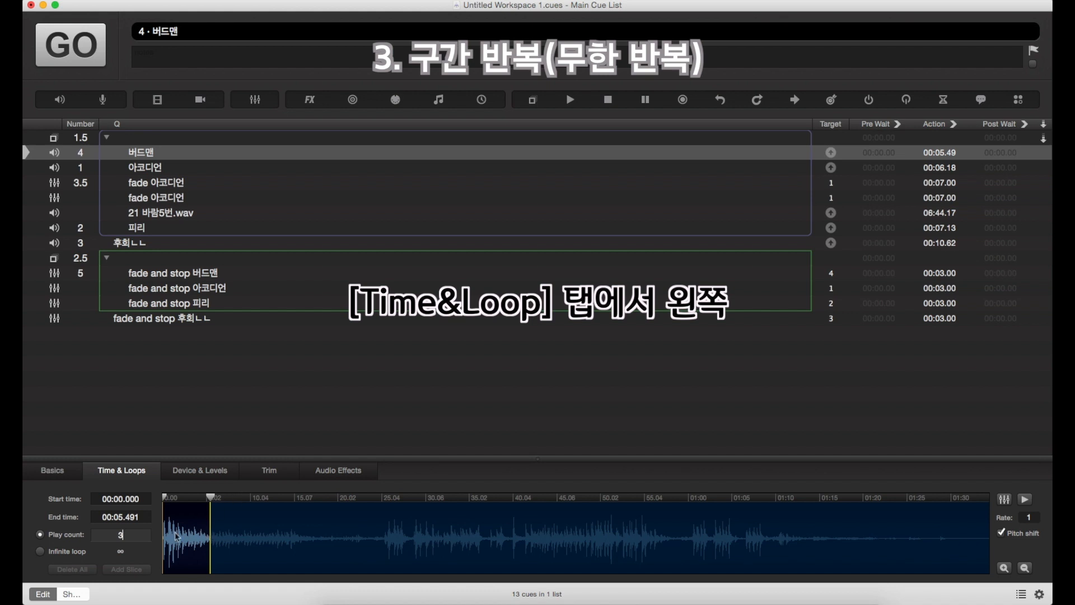
{"action": "key", "text": "Return"}
{"action": "left_click", "coordinate": [40, 552]}
Play the 버드맨 cue to hear its section repeat, and stop playback
{"action": "key", "text": "space"}
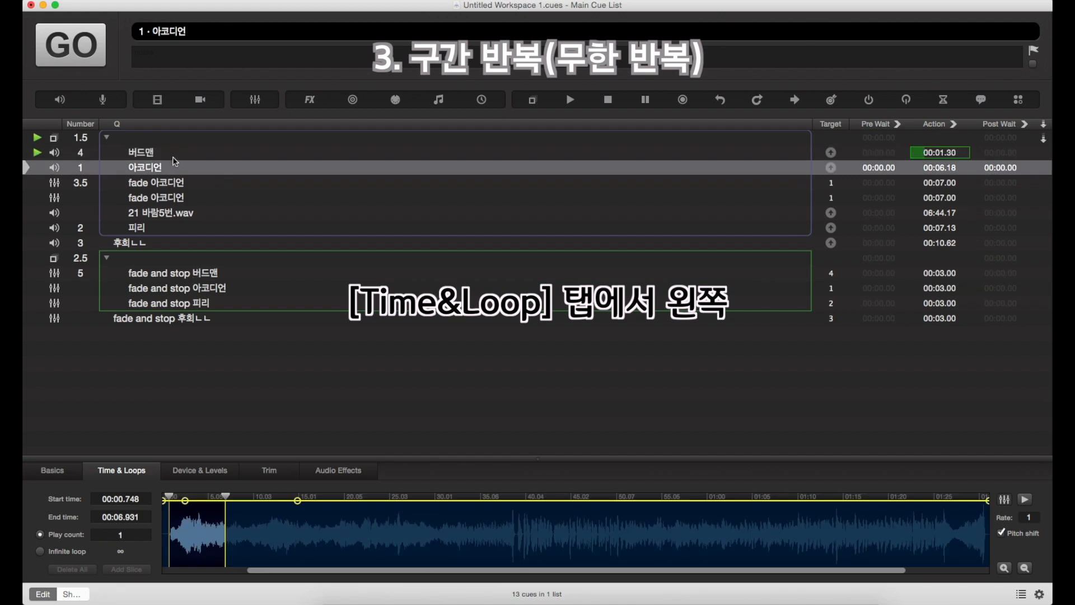
{"action": "left_click", "coordinate": [173, 158]}
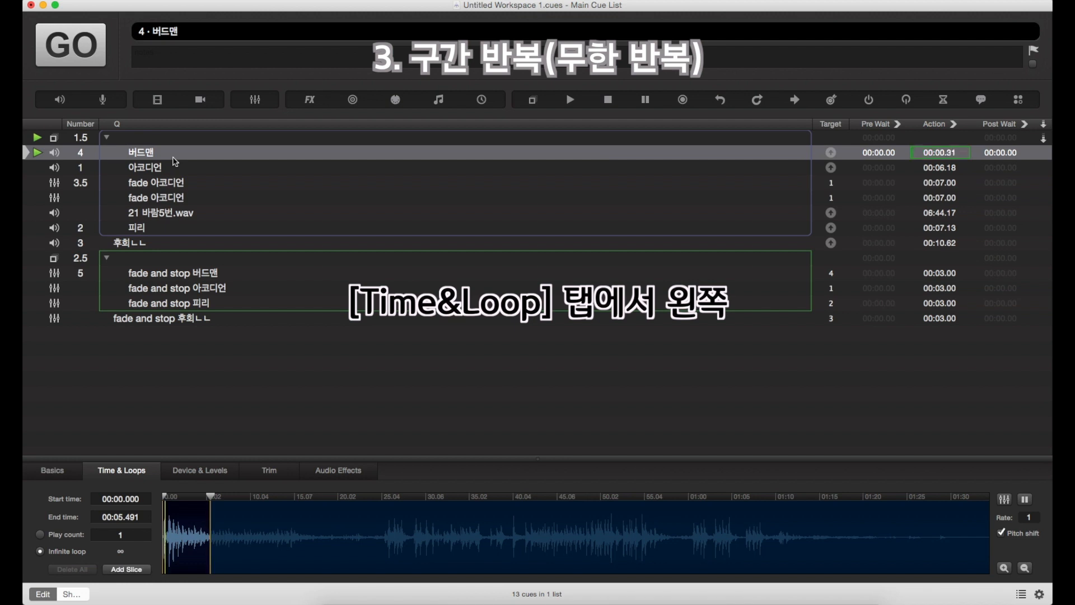
{"action": "key", "text": "Escape"}
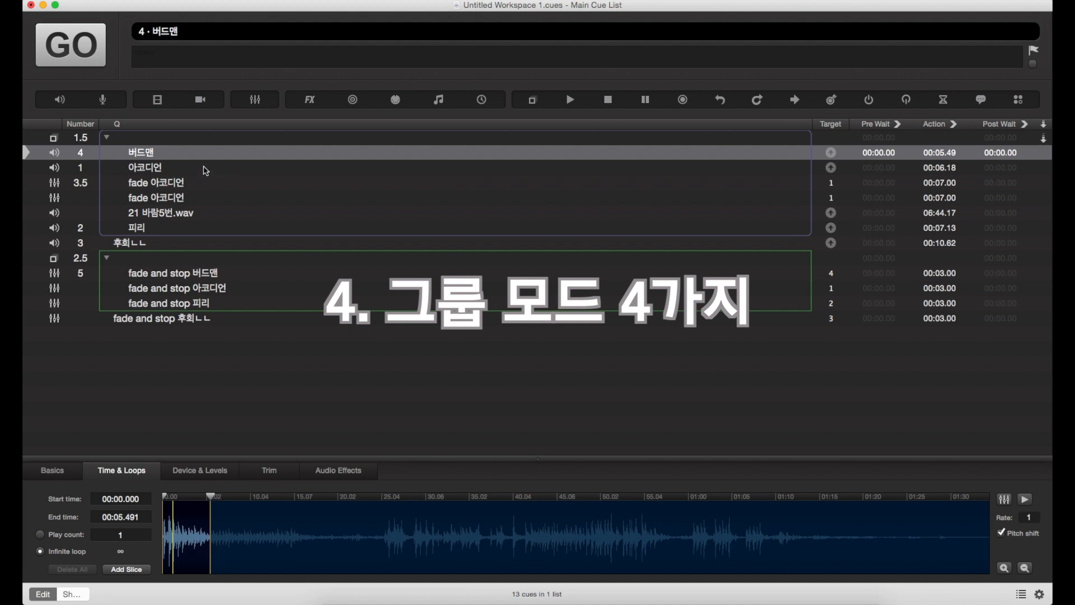
Review the basic settings and the playback mode options of group cue 1.5
{"action": "left_click", "coordinate": [197, 140]}
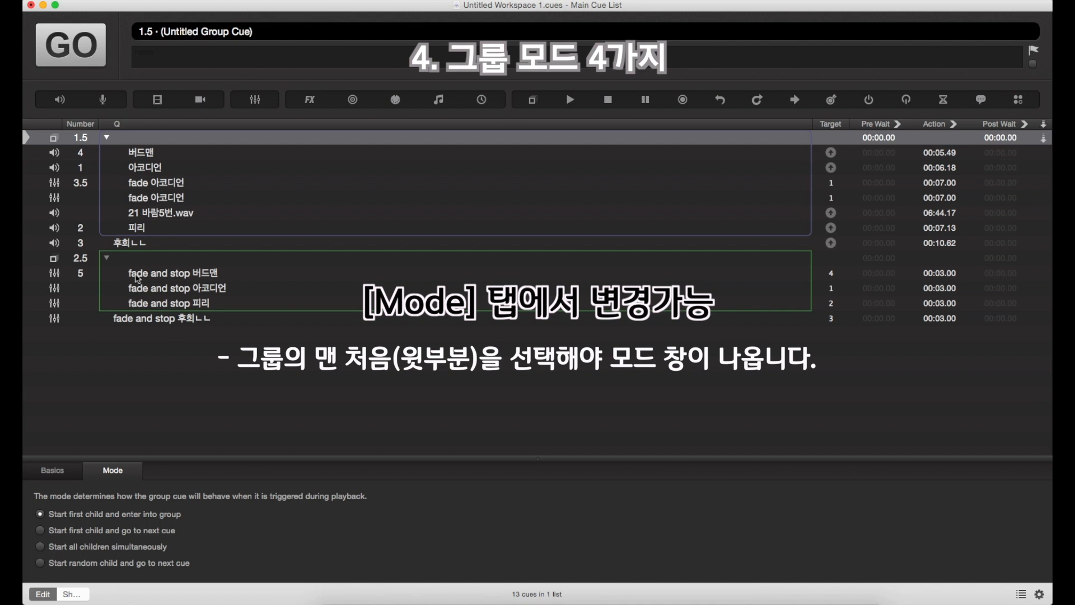
{"action": "left_click", "coordinate": [60, 477]}
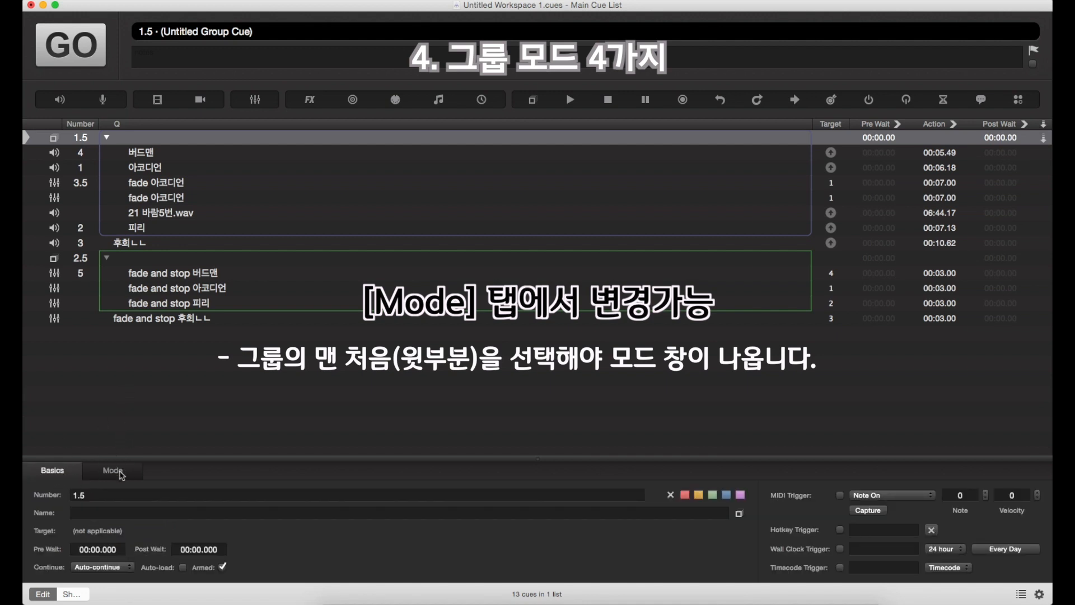
{"action": "left_click", "coordinate": [126, 475]}
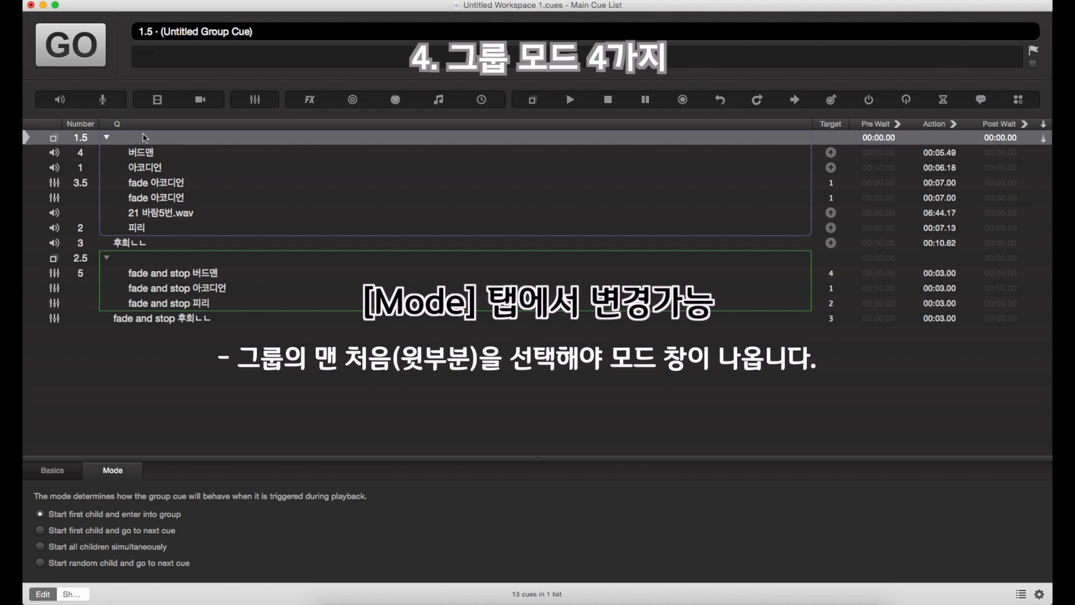
Play group 1.5 in Start first child and enter into group mode, trigger 아코디언 as well, and stop playback
{"action": "key", "text": "space"}
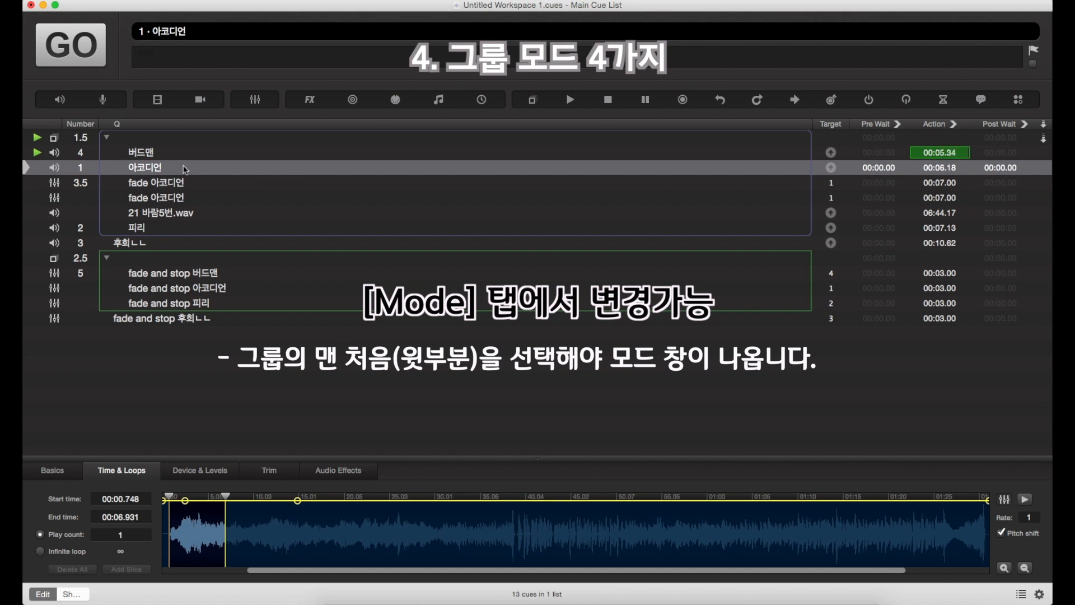
{"action": "key", "text": "space"}
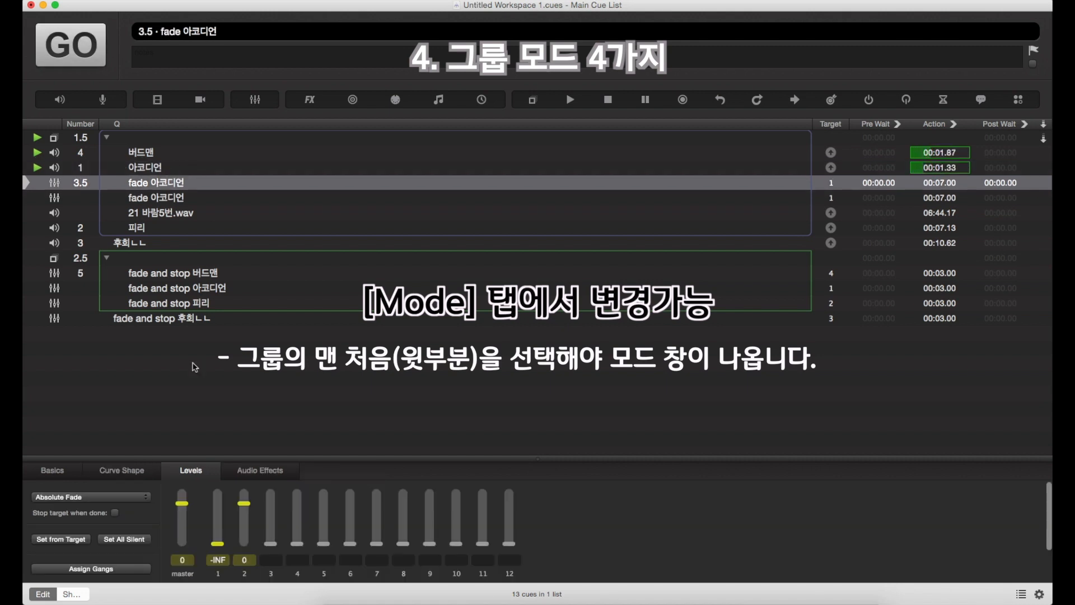
{"action": "left_click", "coordinate": [172, 213]}
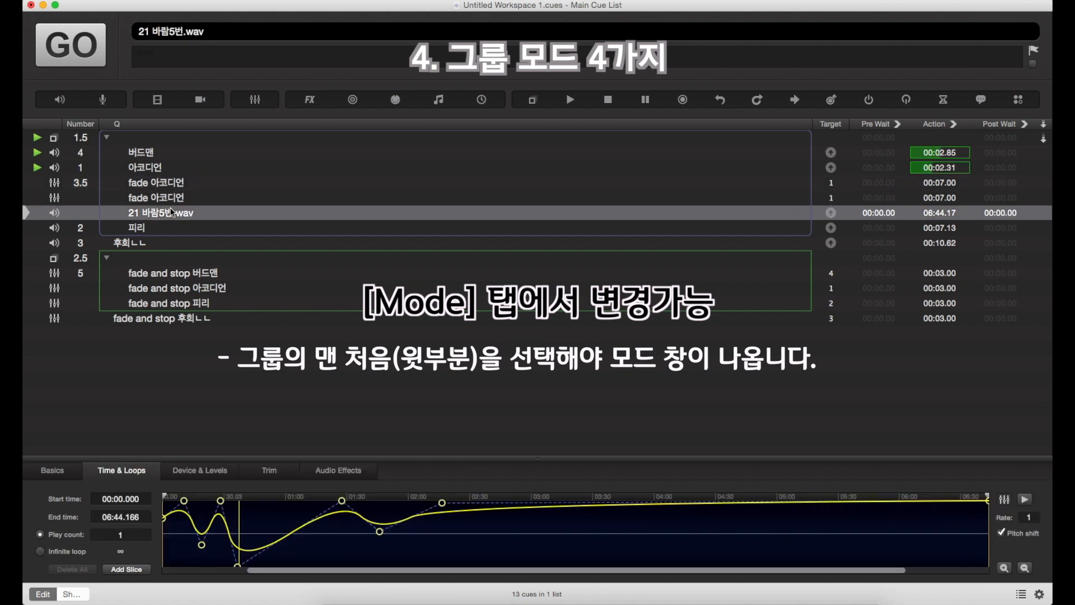
{"action": "left_click", "coordinate": [163, 141]}
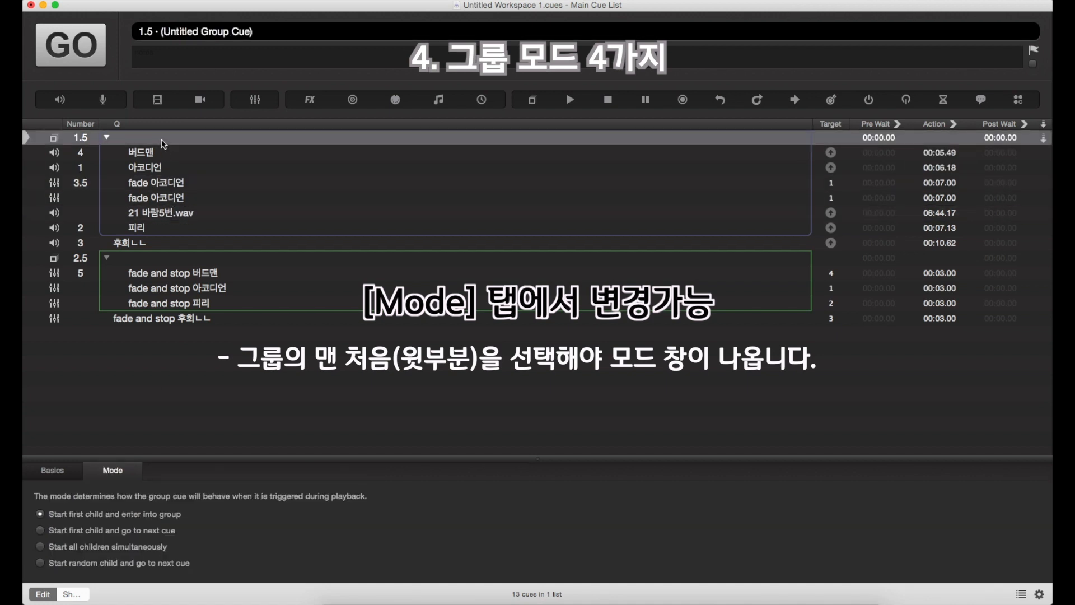
{"action": "left_click", "coordinate": [164, 153]}
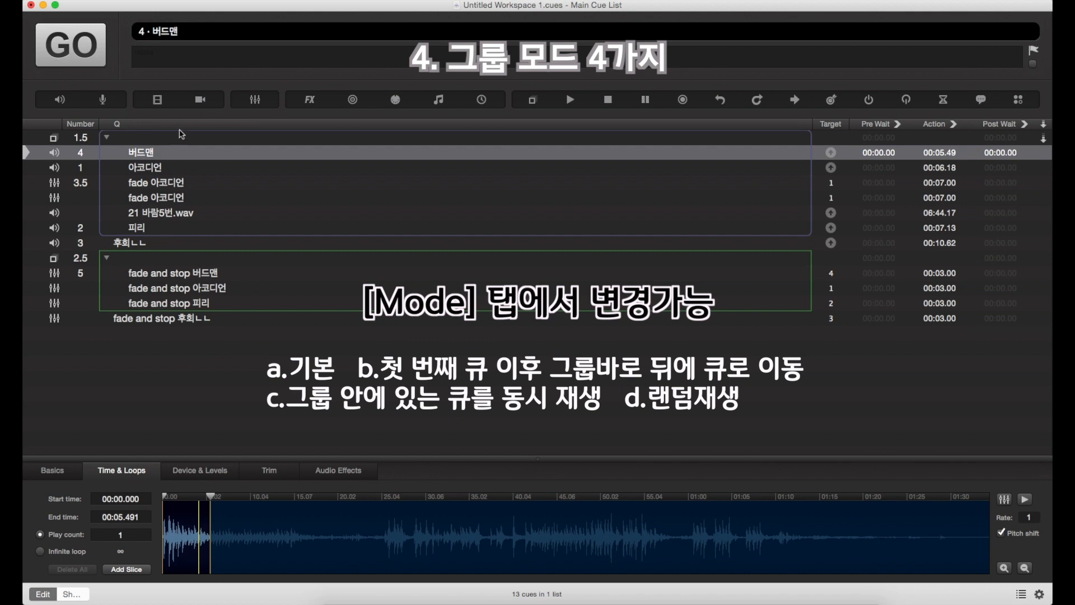
Set group 1.5's mode to Start first child and go to next cue, and play the group to check the jump to cue 3
{"action": "left_click", "coordinate": [181, 137]}
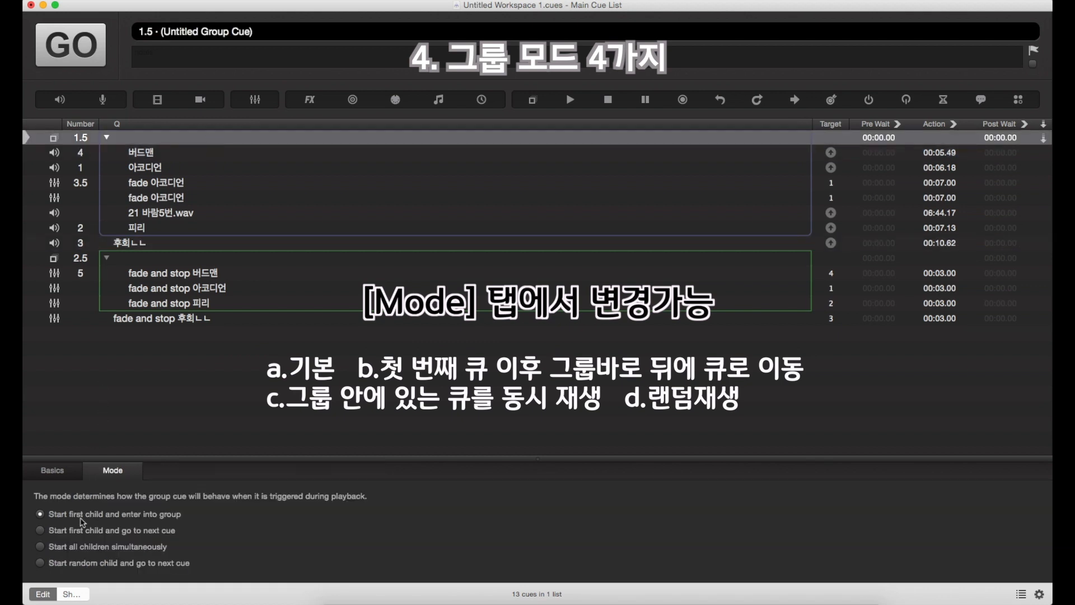
{"action": "left_click", "coordinate": [68, 530]}
{"action": "left_click", "coordinate": [144, 247]}
{"action": "left_click", "coordinate": [156, 140]}
{"action": "key", "text": "space"}
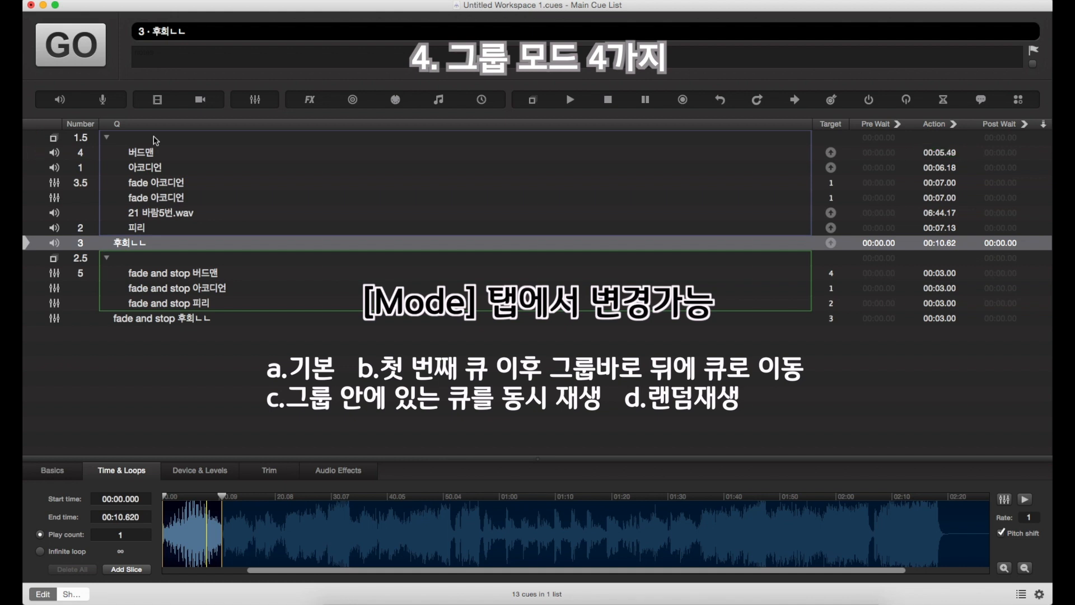
{"action": "left_click", "coordinate": [221, 470]}
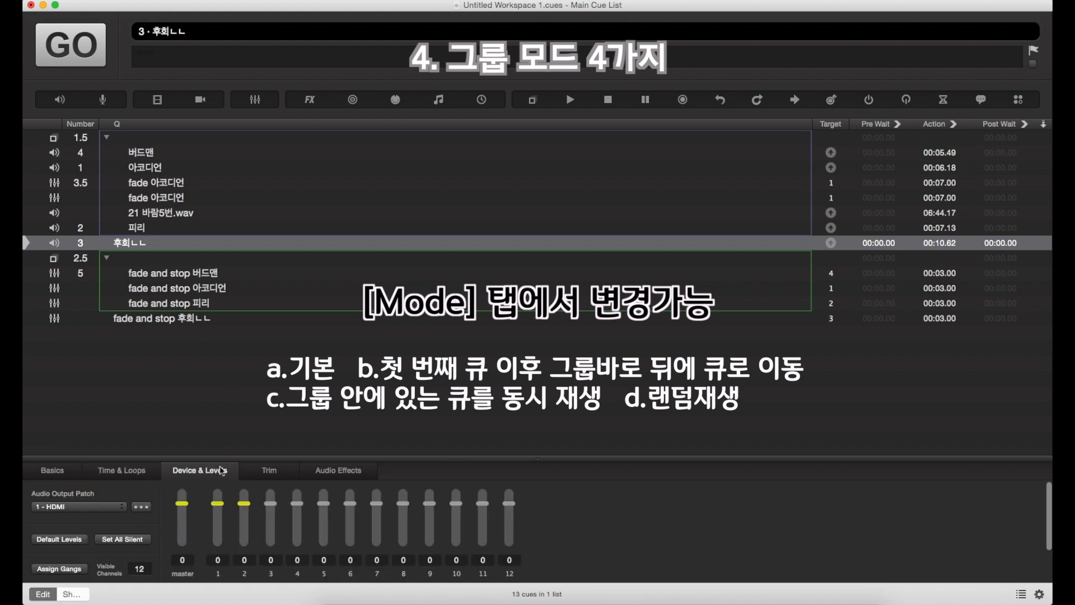
Set group 1.5's mode to Start all children simultaneously, play the group, and stop playback
{"action": "left_click", "coordinate": [206, 138]}
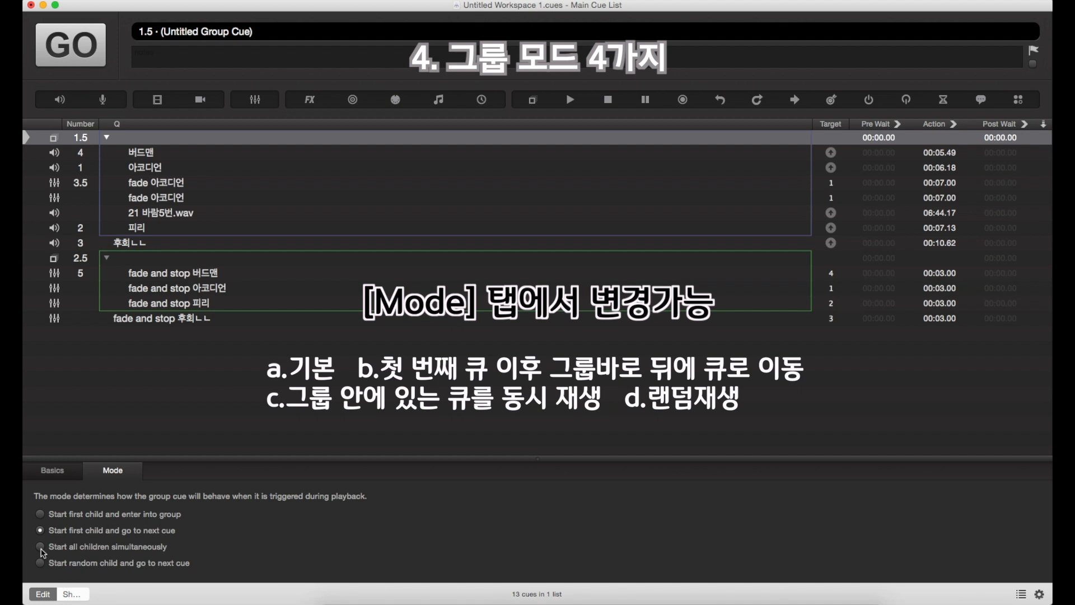
{"action": "left_click", "coordinate": [41, 547]}
{"action": "left_click", "coordinate": [40, 530]}
{"action": "left_click", "coordinate": [40, 547]}
{"action": "key", "text": "space"}
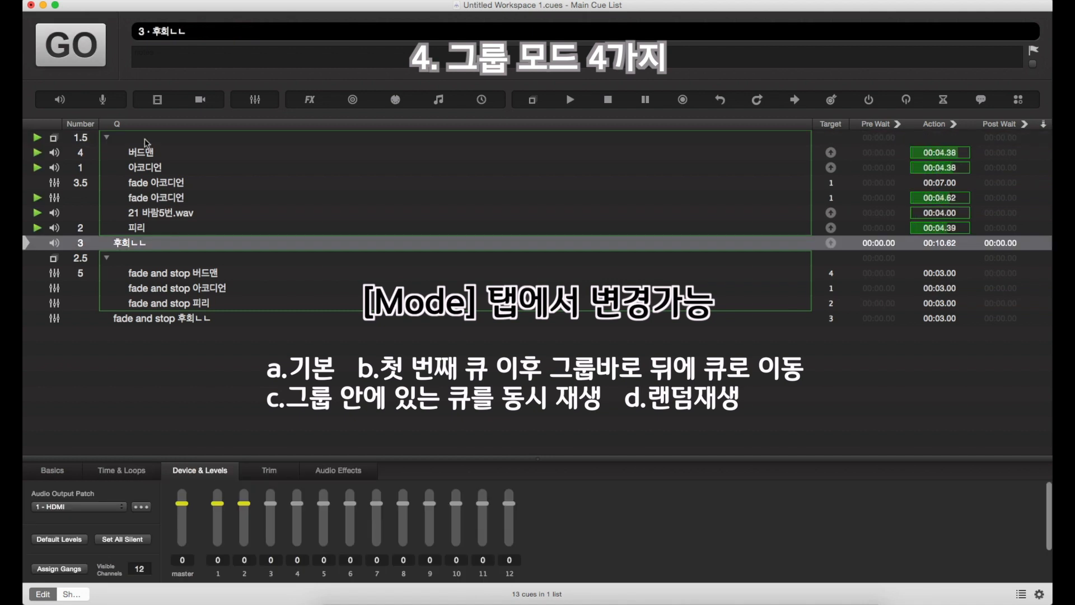
{"action": "key", "text": "Escape"}
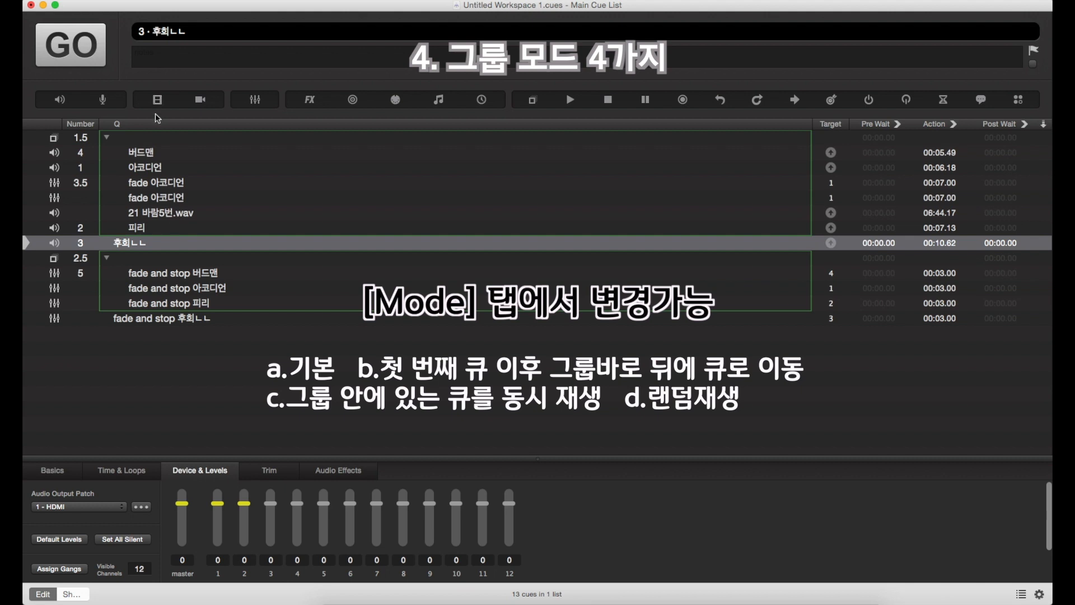
Replay group 1.5 to hear its cues start together, and stop playback
{"action": "left_click", "coordinate": [157, 139]}
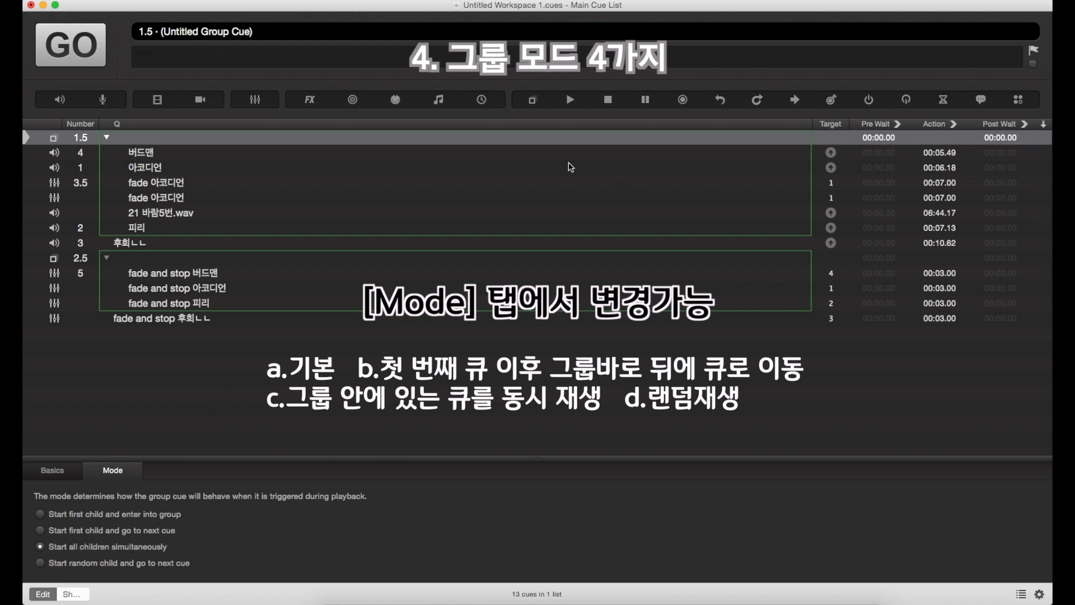
{"action": "key", "text": "space"}
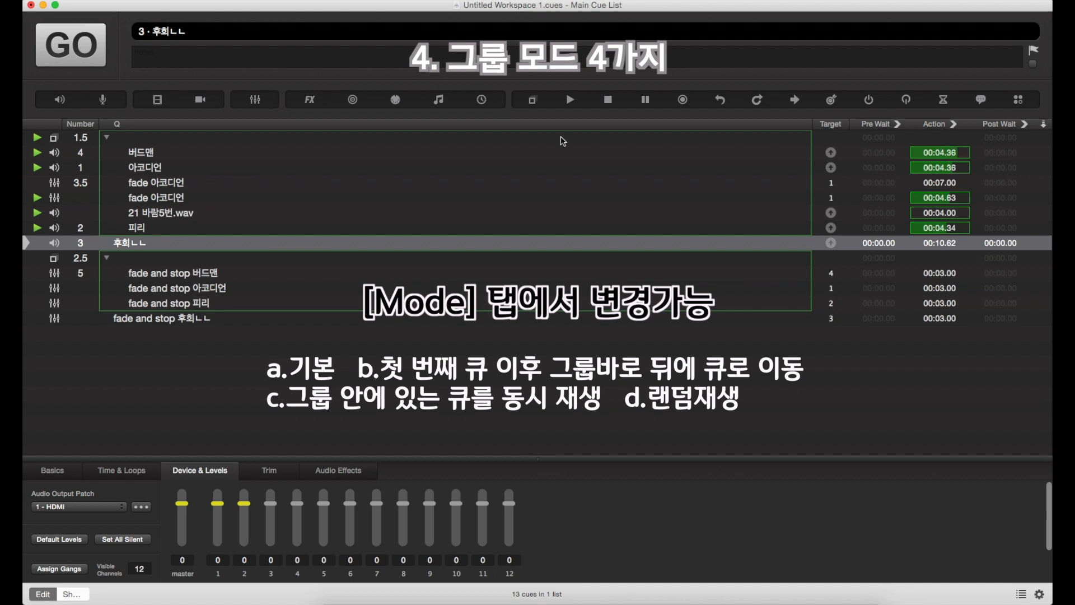
{"action": "key", "text": "Escape"}
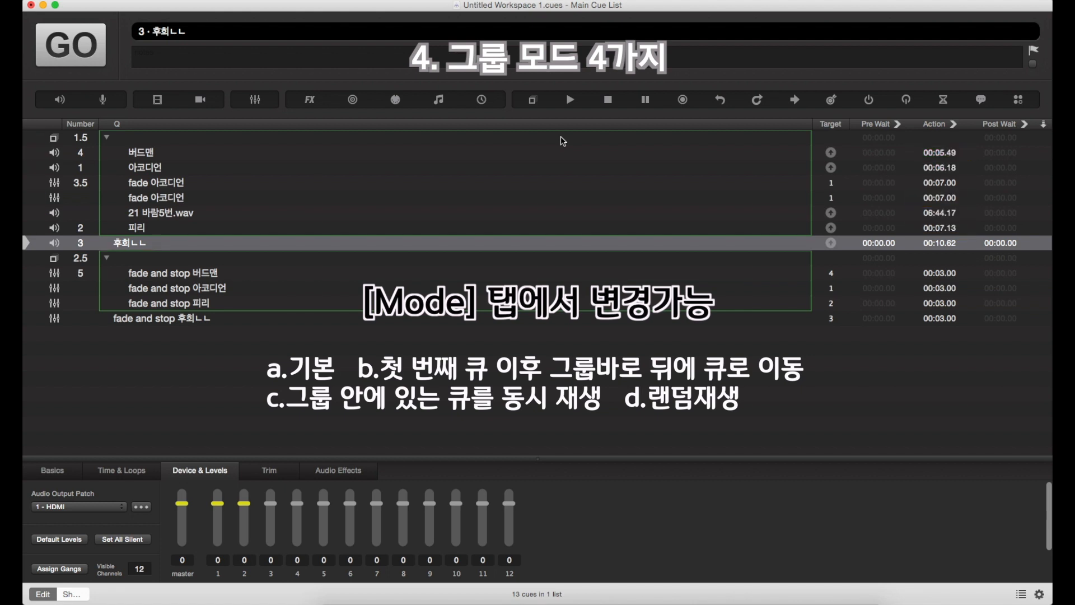
Play 후희ㄴㄴ and the 버드맨, 아코디언 and 피리 cues below it one after another so that they overlap
{"action": "left_click_drag", "start_coordinate": [376, 153], "coordinate": [305, 257]}
{"action": "left_click", "coordinate": [298, 258]}
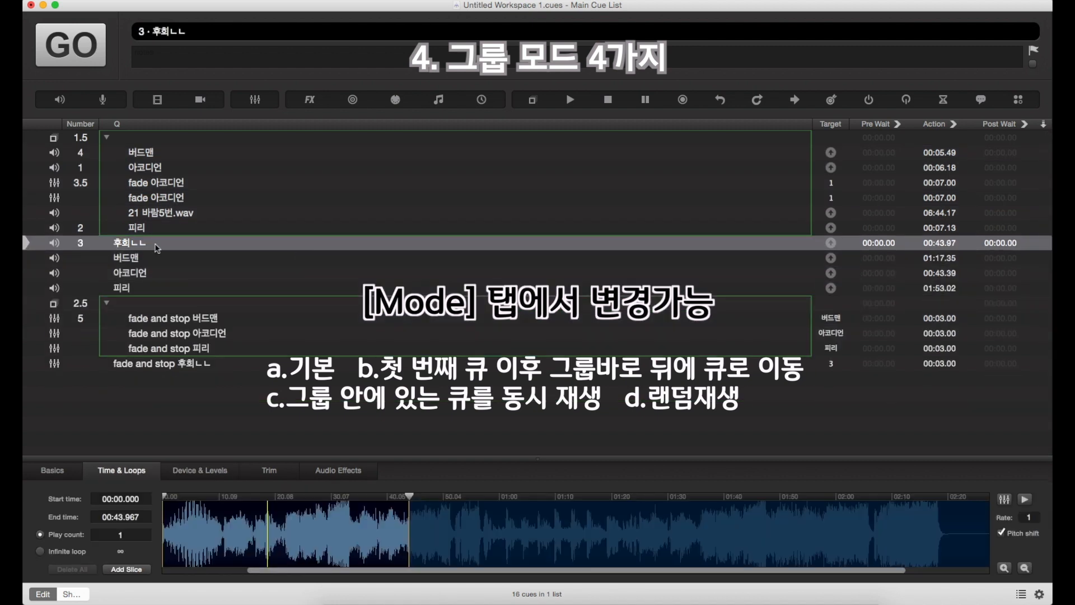
{"action": "key", "text": "space"}
{"action": "key", "text": "space"}
{"action": "key", "text": "space"}
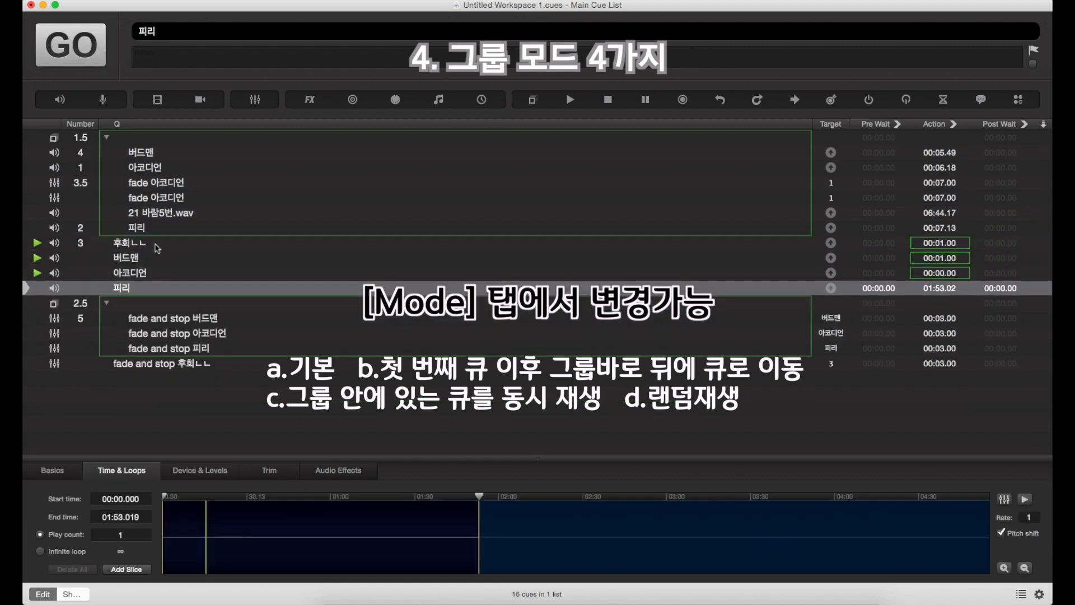
{"action": "key", "text": "space"}
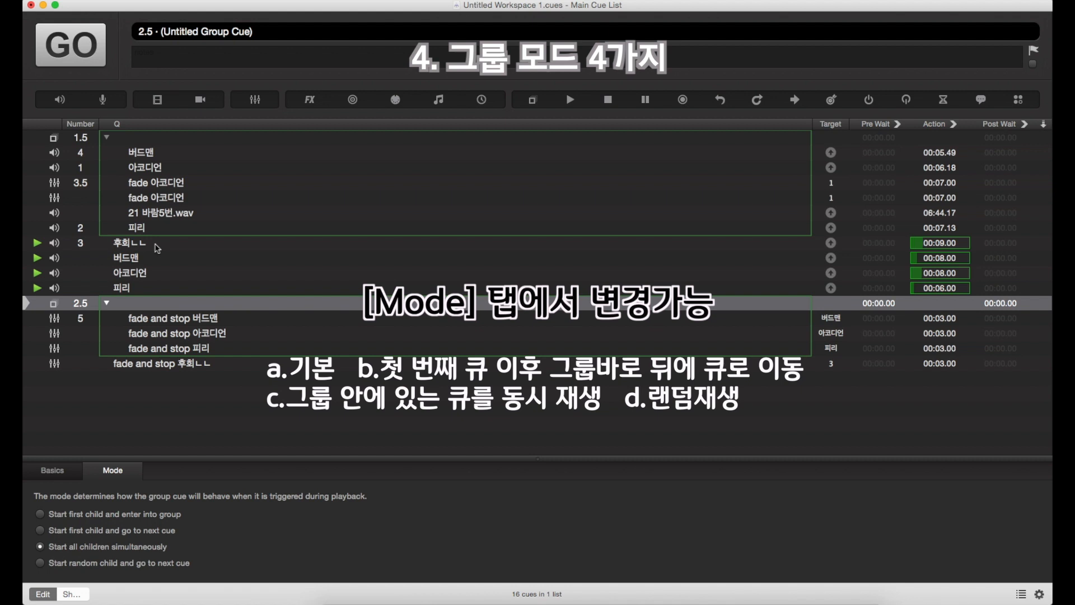
Trigger group 2.5 to fade out 버드맨, 아코디언 and 피리 together, and pause and stop the remaining 후희ㄴㄴ cue
{"action": "key", "text": "space"}
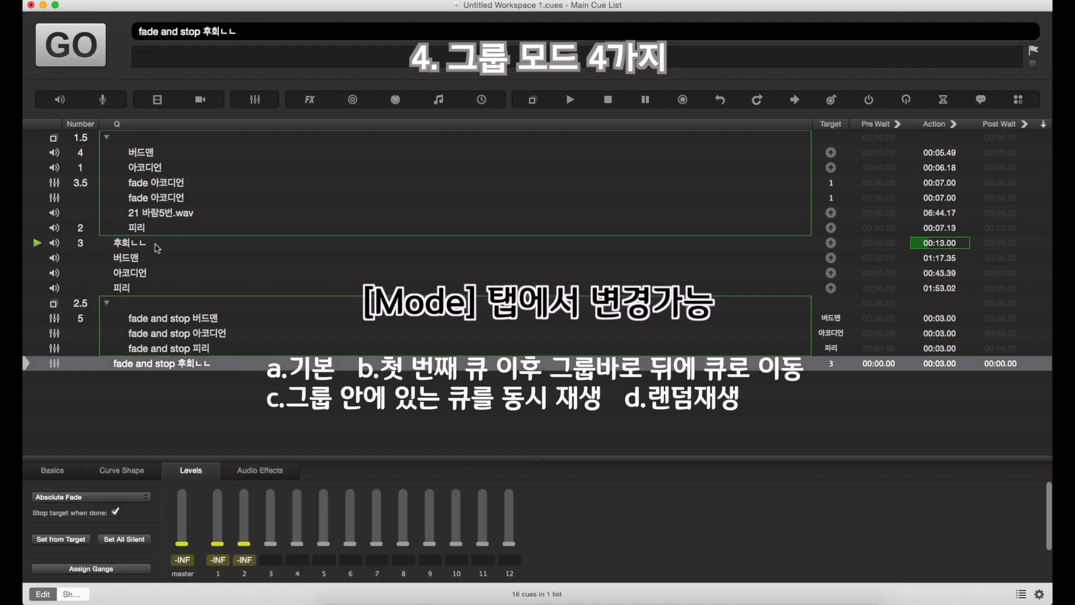
{"action": "key", "text": "bracketleft"}
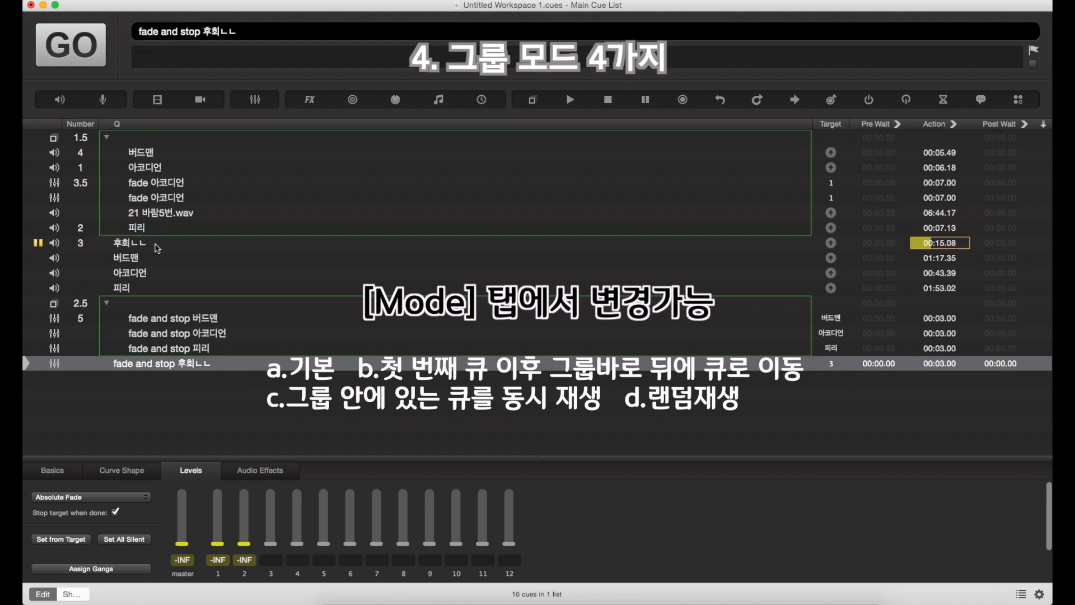
{"action": "key", "text": "Escape"}
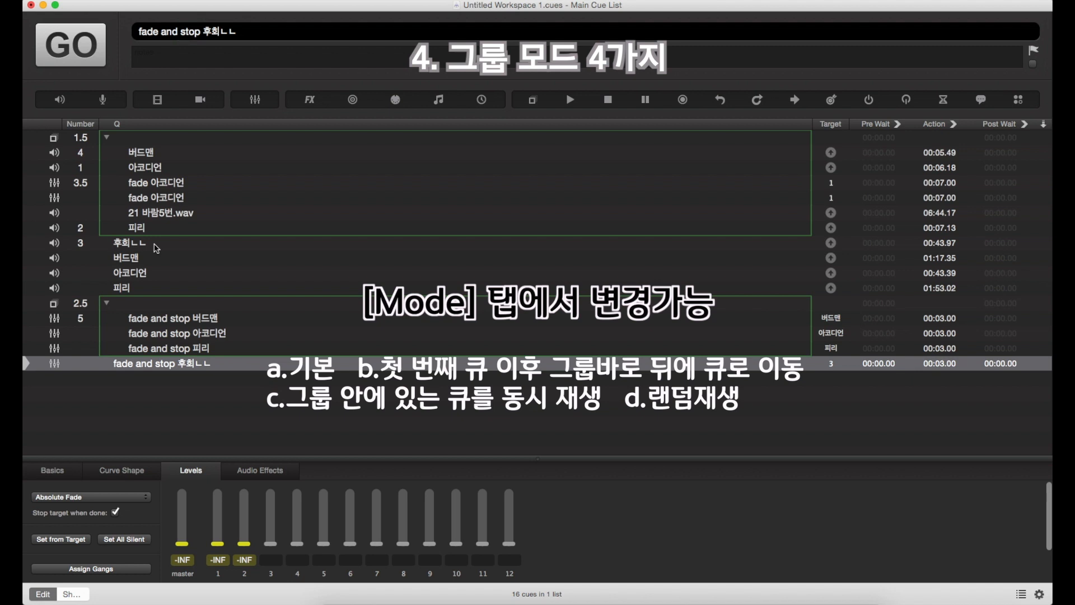
Set group 1.5's mode to Start random child and go to next cue, and trigger the group
{"action": "left_click", "coordinate": [180, 303]}
{"action": "left_click", "coordinate": [155, 141]}
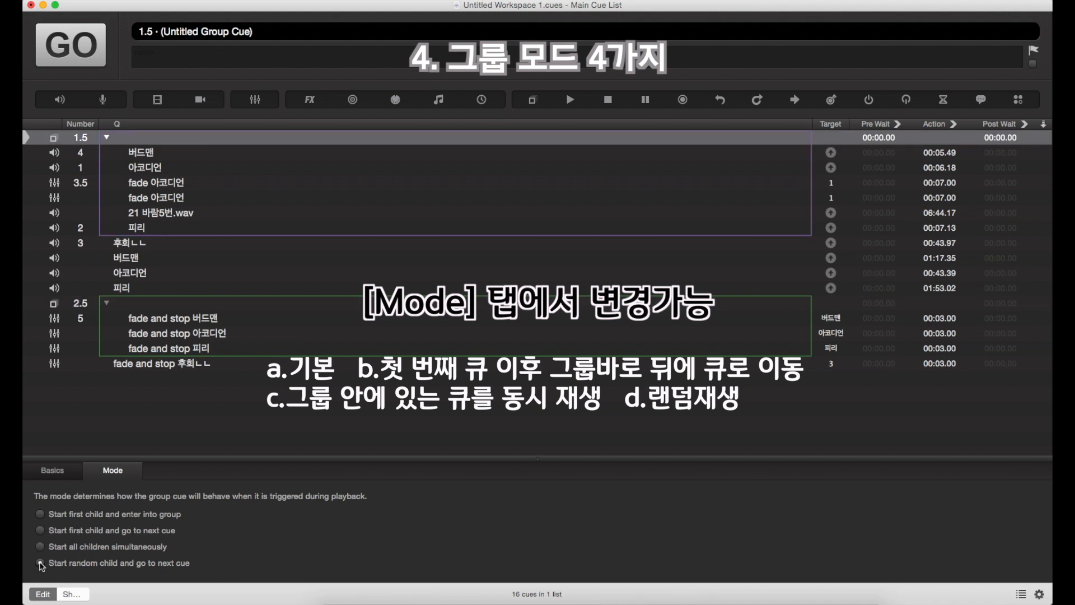
{"action": "left_click", "coordinate": [40, 563]}
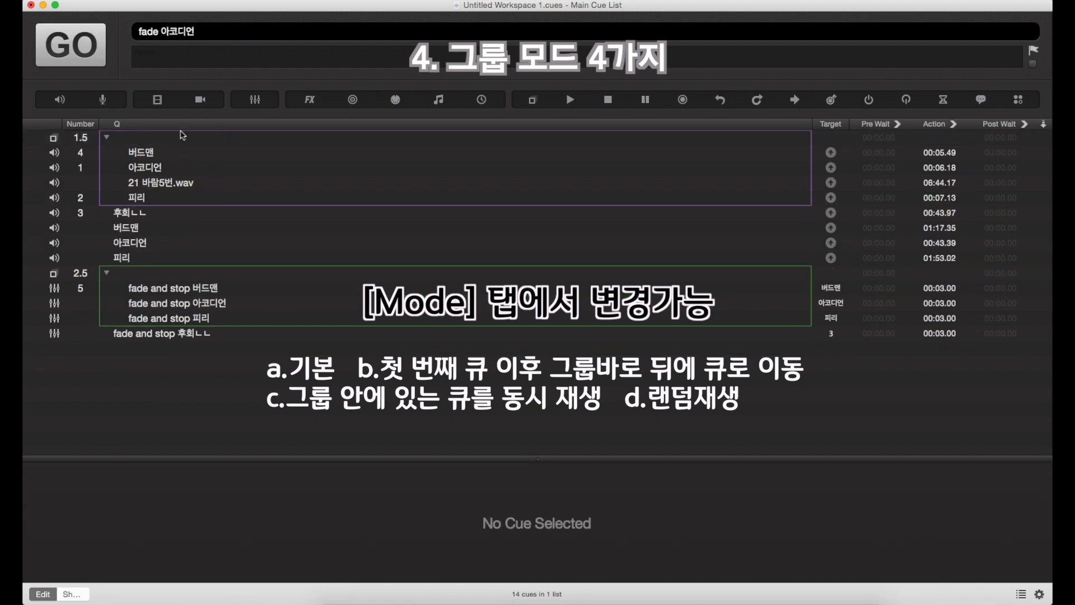
{"action": "left_click", "coordinate": [182, 135]}
{"action": "key", "text": "space"}
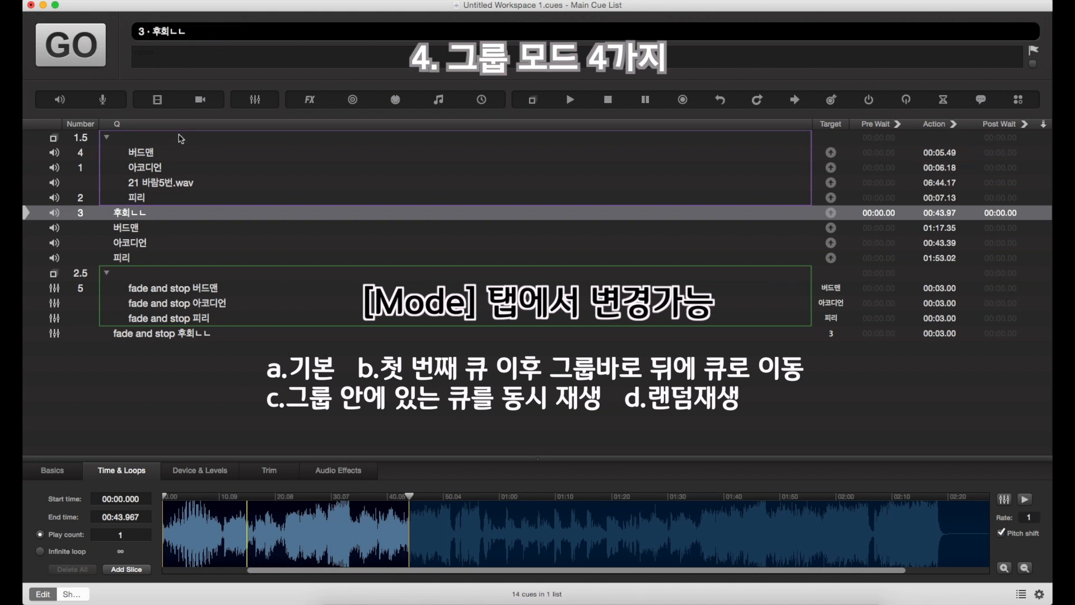
Play and stop group 1.5 several times to hear which child cue is picked at random
{"action": "left_click", "coordinate": [184, 138]}
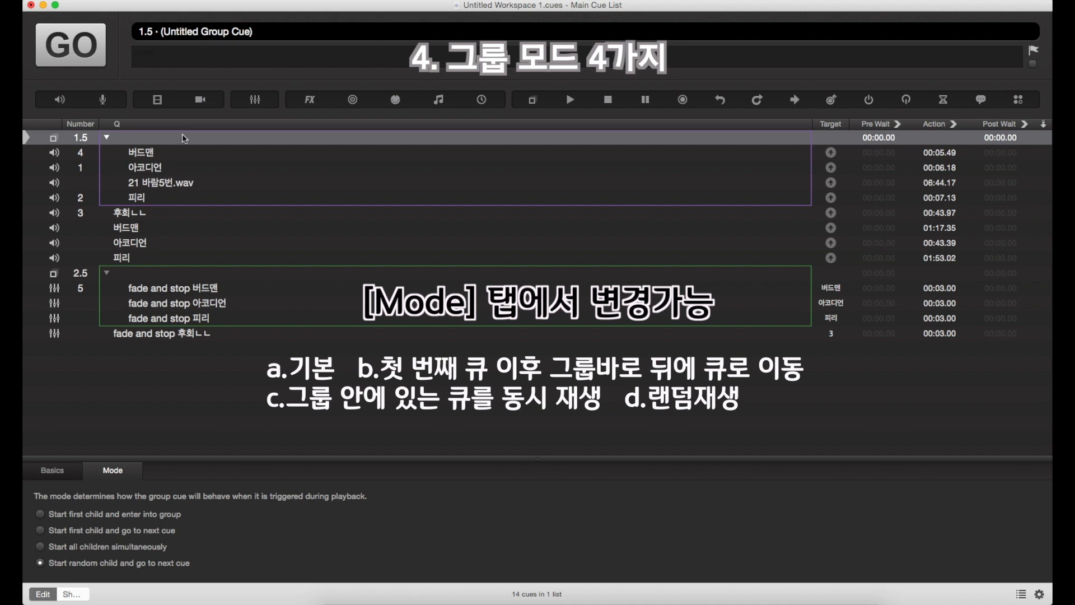
{"action": "key", "text": "space"}
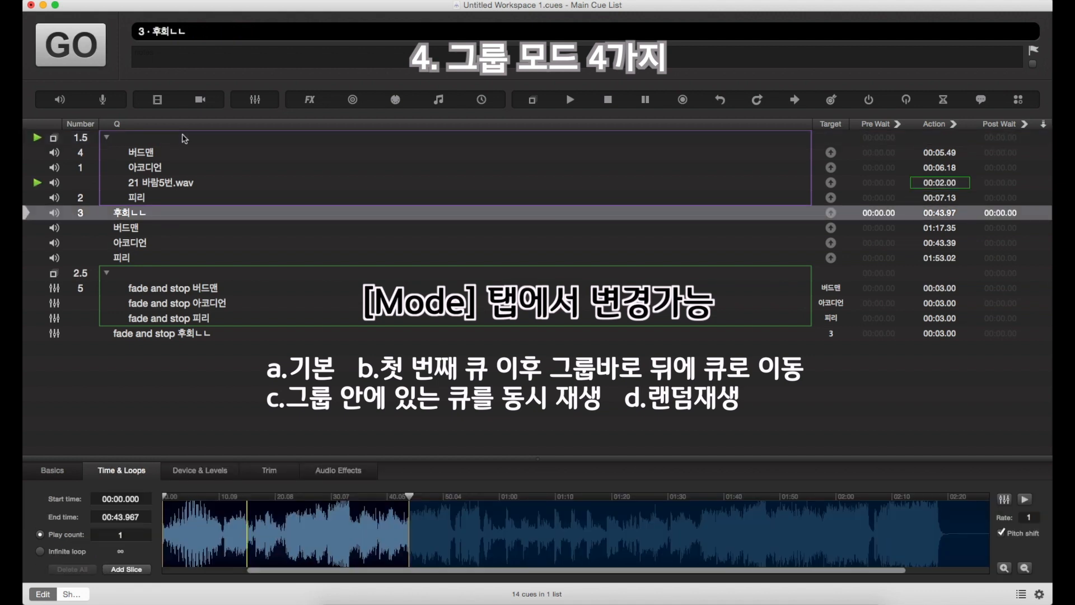
{"action": "key", "text": "Escape"}
{"action": "left_click", "coordinate": [185, 138]}
{"action": "key", "text": "space"}
{"action": "key", "text": "Escape"}
{"action": "left_click", "coordinate": [185, 139]}
{"action": "key", "text": "space"}
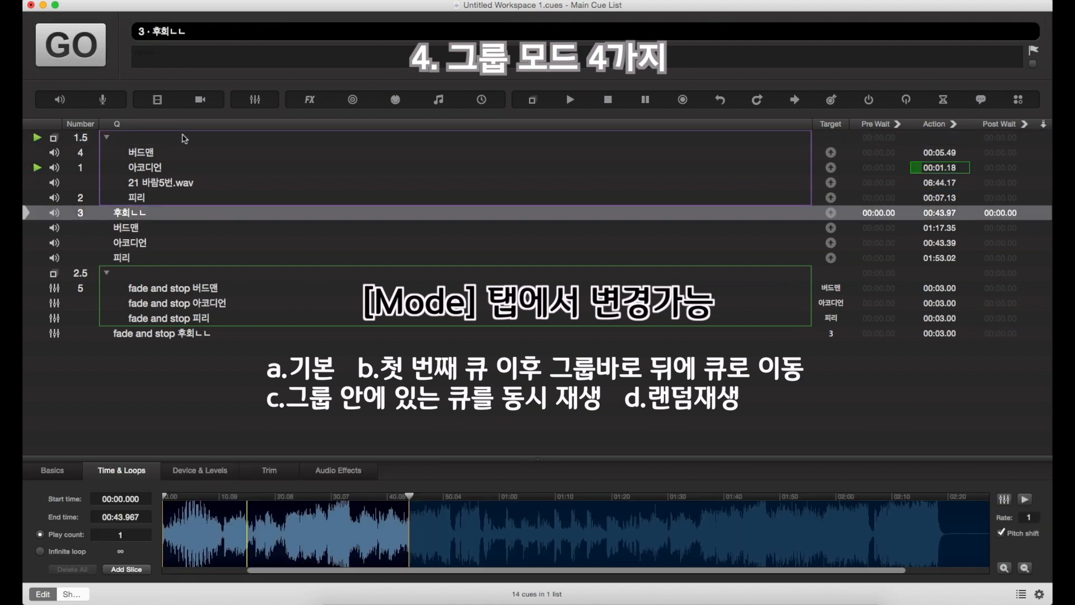
{"action": "key", "text": "Escape"}
Repeat the random playback of group 1.5 three more times, stopping after each start
{"action": "left_click", "coordinate": [185, 138]}
{"action": "key", "text": "space"}
{"action": "key", "text": "Escape"}
{"action": "left_click", "coordinate": [184, 138]}
{"action": "key", "text": "space"}
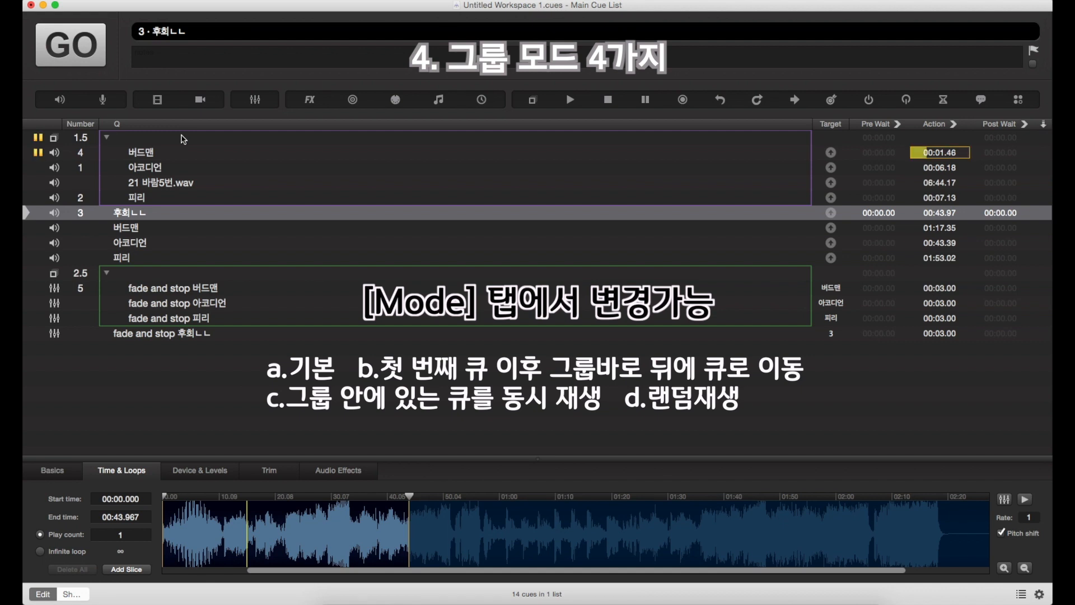
{"action": "key", "text": "Escape"}
{"action": "left_click", "coordinate": [183, 138]}
{"action": "key", "text": "space"}
{"action": "key", "text": "Escape"}
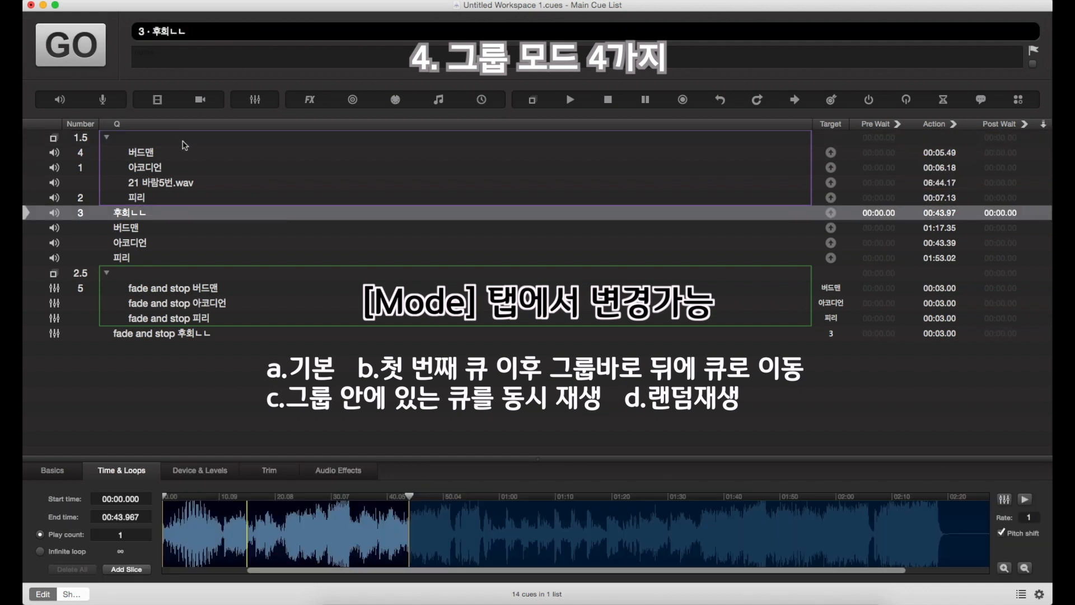
Set group 1.5's mode to Start first child and enter into group, and inspect the beginning of the 후희ㄴㄴ cue's waveform
{"action": "left_click", "coordinate": [184, 138]}
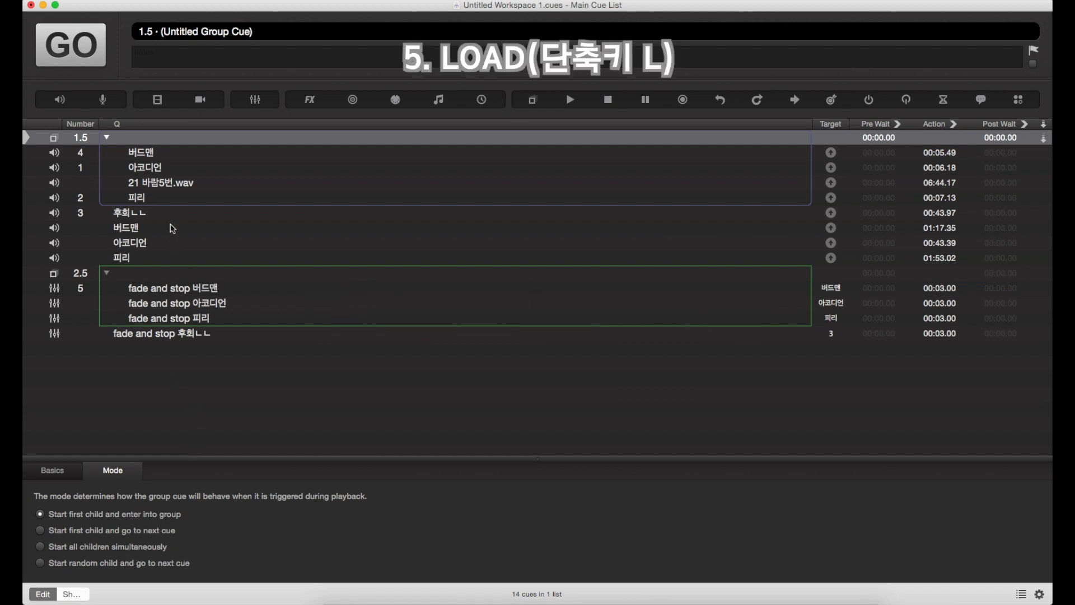
{"action": "left_click", "coordinate": [170, 217]}
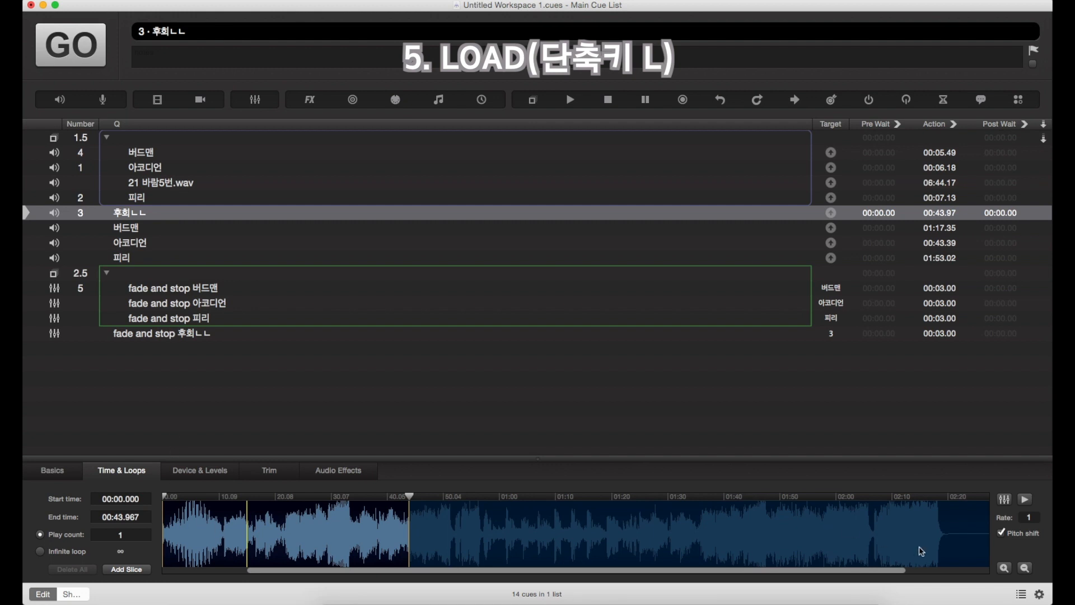
{"action": "left_click", "coordinate": [1003, 569]}
{"action": "left_click", "coordinate": [1003, 569]}
{"action": "left_click", "coordinate": [1003, 570]}
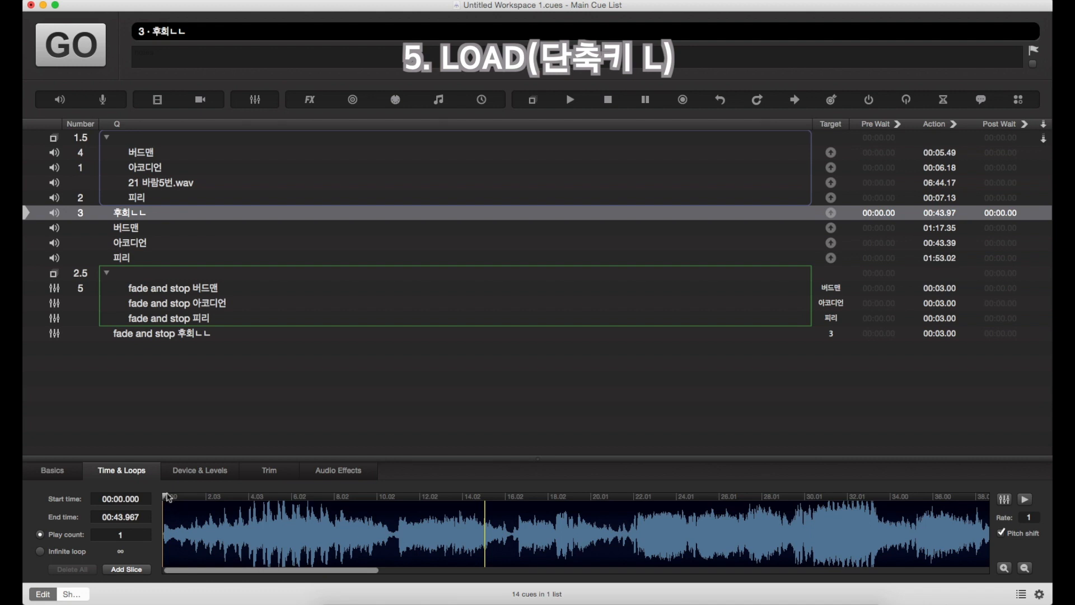
Check the start of the 버드맨 cue's waveform, and set the ungrouped 아코디언 cue's start time to 00:00.782
{"action": "left_click", "coordinate": [167, 232]}
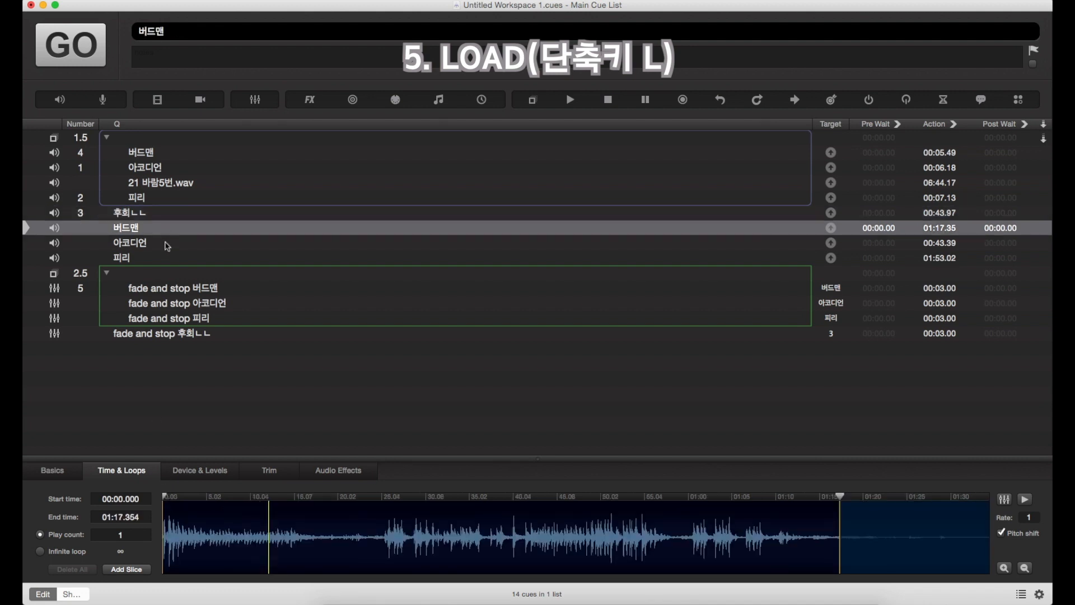
{"action": "left_click", "coordinate": [167, 247]}
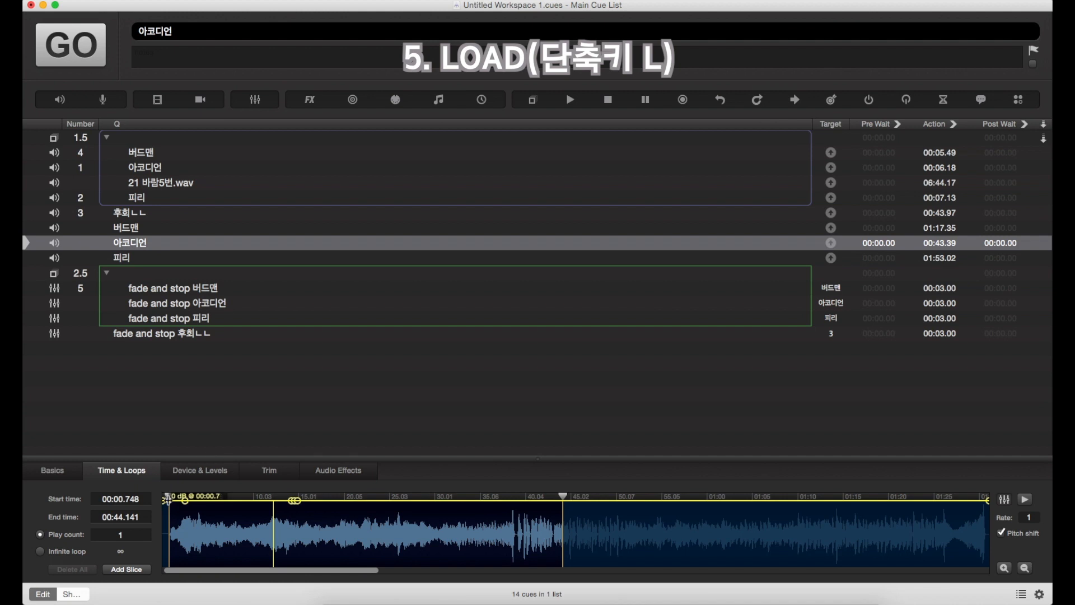
{"action": "left_click", "coordinate": [160, 497]}
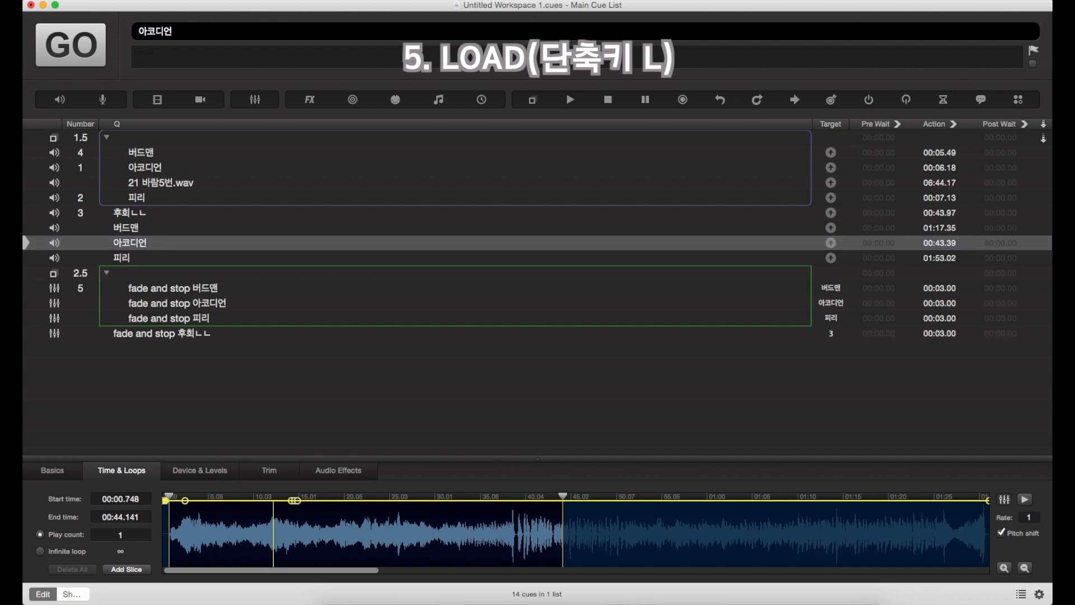
{"action": "left_click_drag", "start_coordinate": [161, 498], "coordinate": [169, 495]}
{"action": "left_click", "coordinate": [181, 247]}
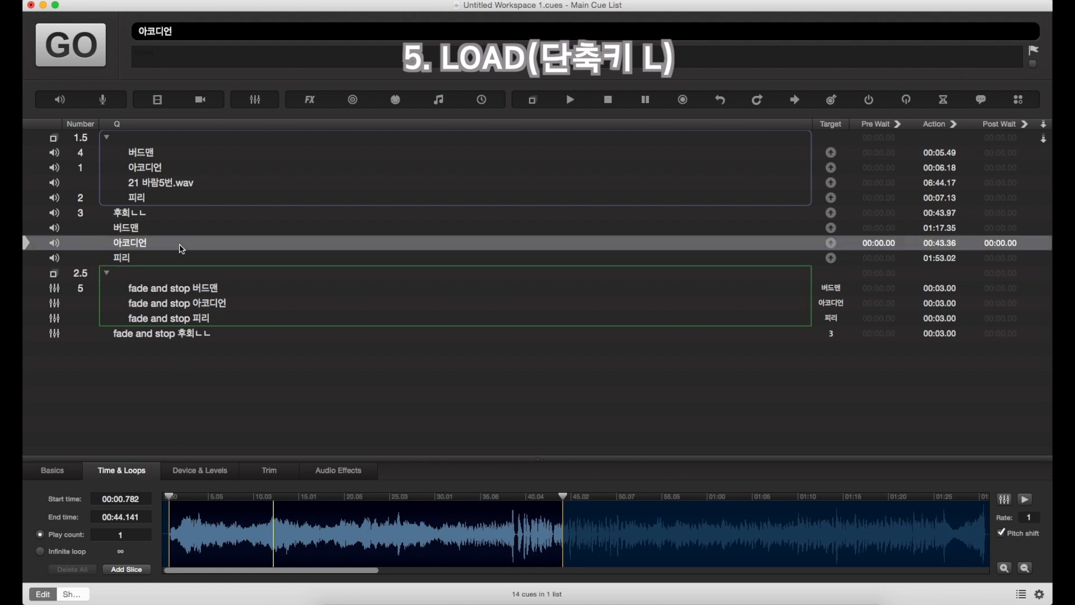
Load the ungrouped 아코디언 and 피리 cues ahead of playback, and play, pause and stop the loaded 피리 cue
{"action": "key", "text": "l"}
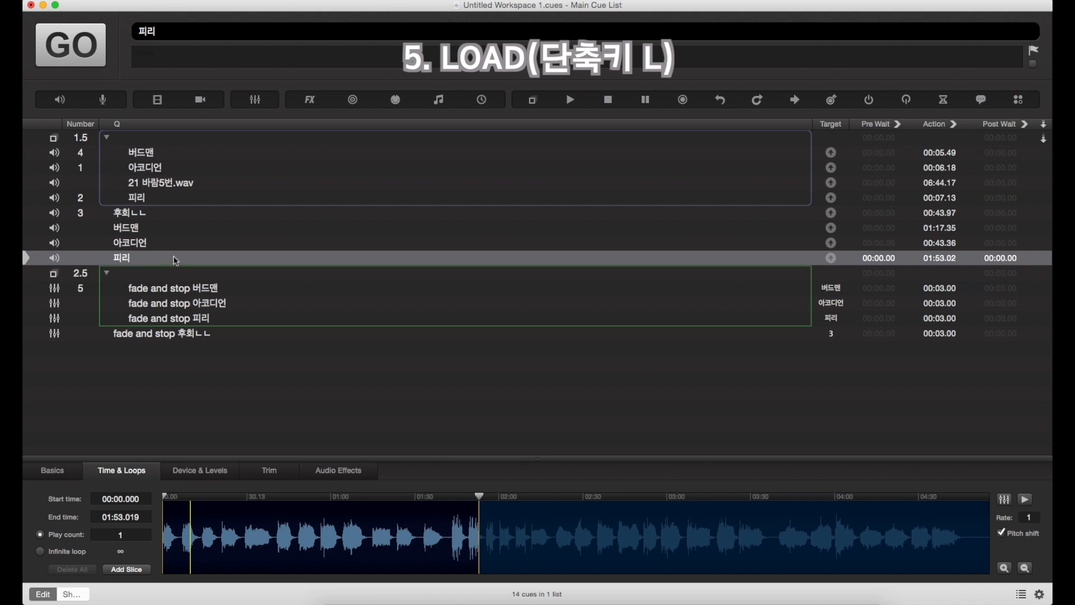
{"action": "key", "text": "l"}
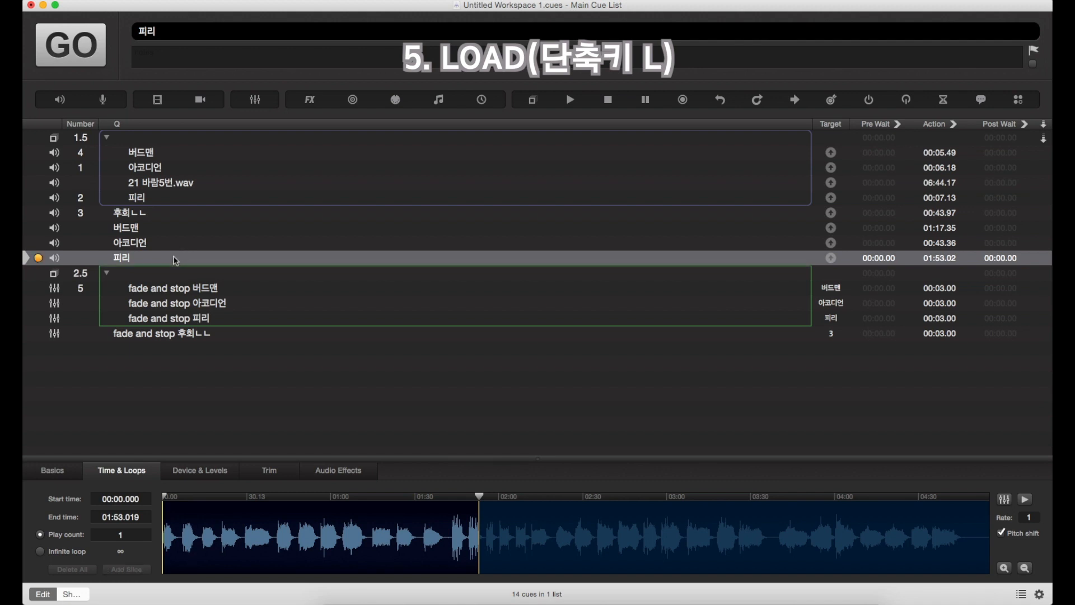
{"action": "key", "text": "Escape"}
{"action": "key", "text": "l"}
{"action": "key", "text": "space"}
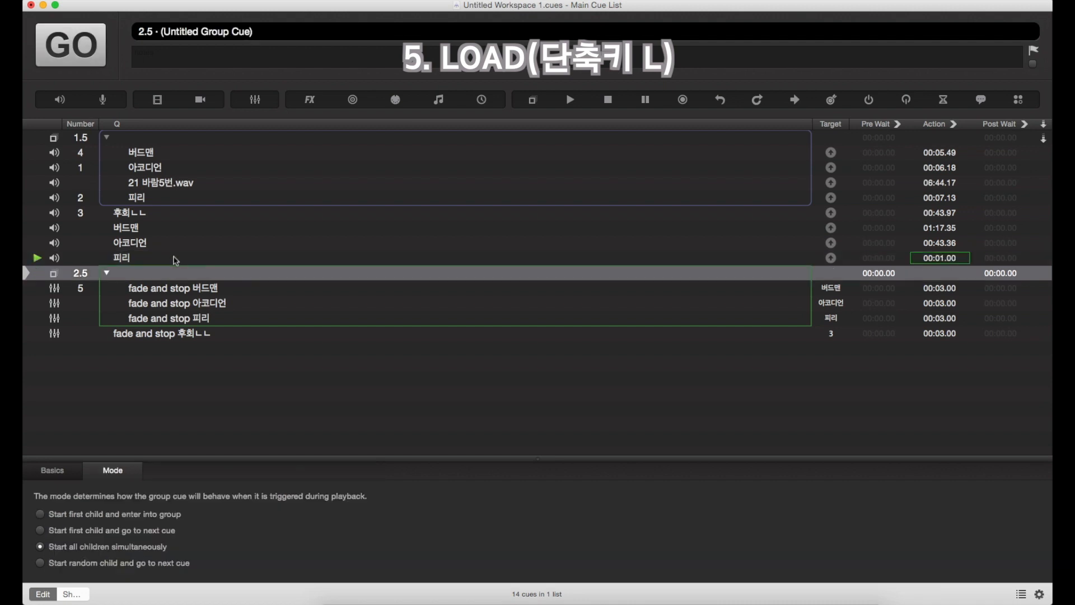
{"action": "key", "text": "p"}
{"action": "key", "text": "Escape"}
Load group 1.5 ahead of playback and start it with its first child, 버드맨
{"action": "key", "text": "Up"}
{"action": "key", "text": "Up"}
{"action": "key", "text": "Up"}
{"action": "key", "text": "Up"}
{"action": "key", "text": "Up"}
{"action": "key", "text": "Up"}
{"action": "key", "text": "Up"}
{"action": "key", "text": "Up"}
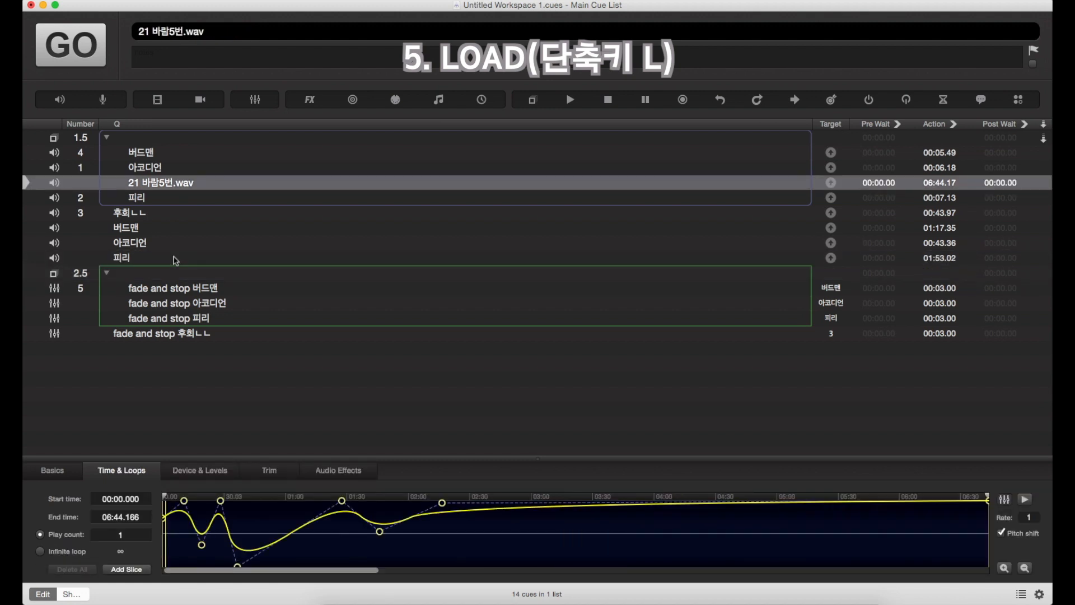
{"action": "key", "text": "Up"}
{"action": "key", "text": "l"}
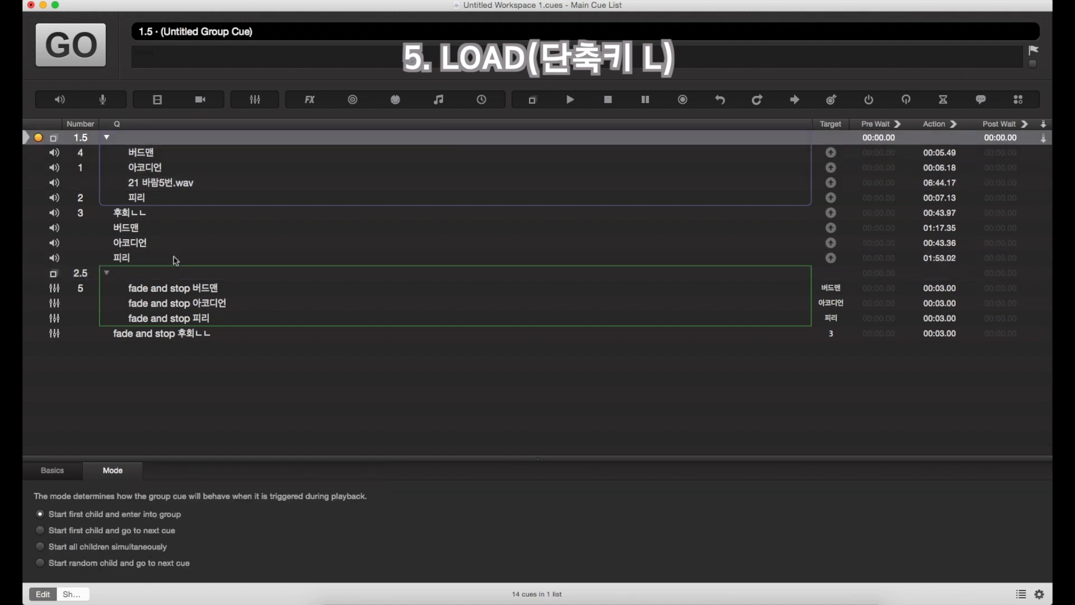
{"action": "key", "text": "space"}
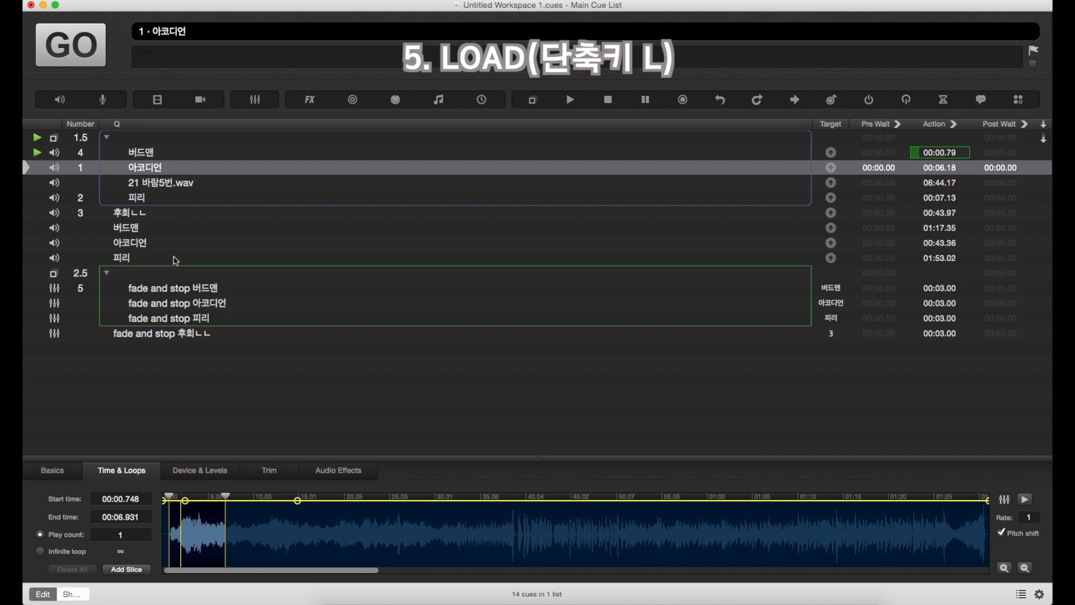
Trigger the remaining children of group 1.5 in turn: 아코디언, 21 바람5번.wav and 피리
{"action": "key", "text": "space"}
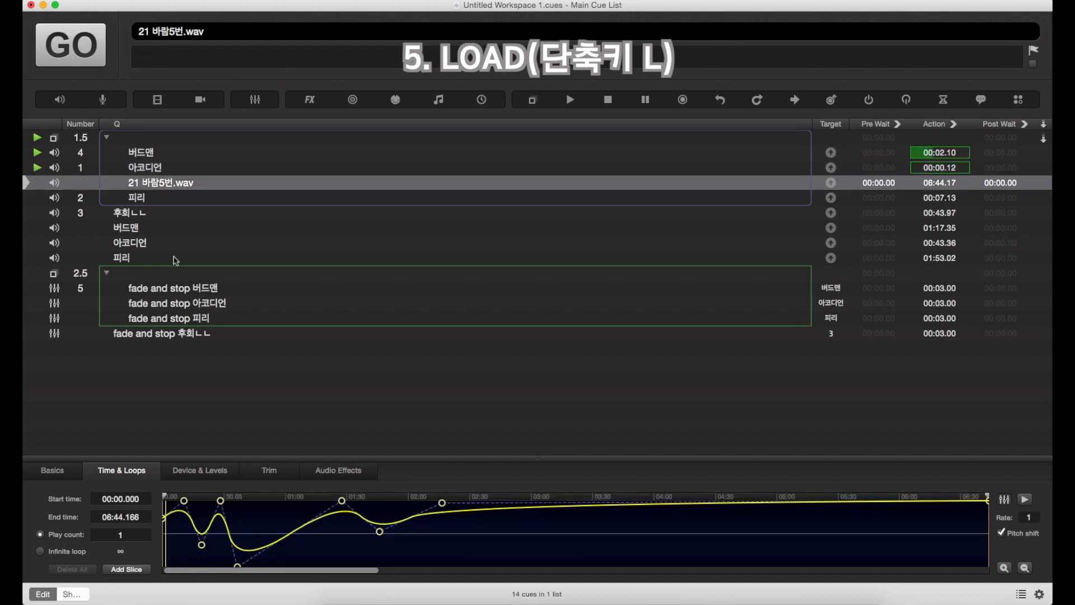
{"action": "key", "text": "space"}
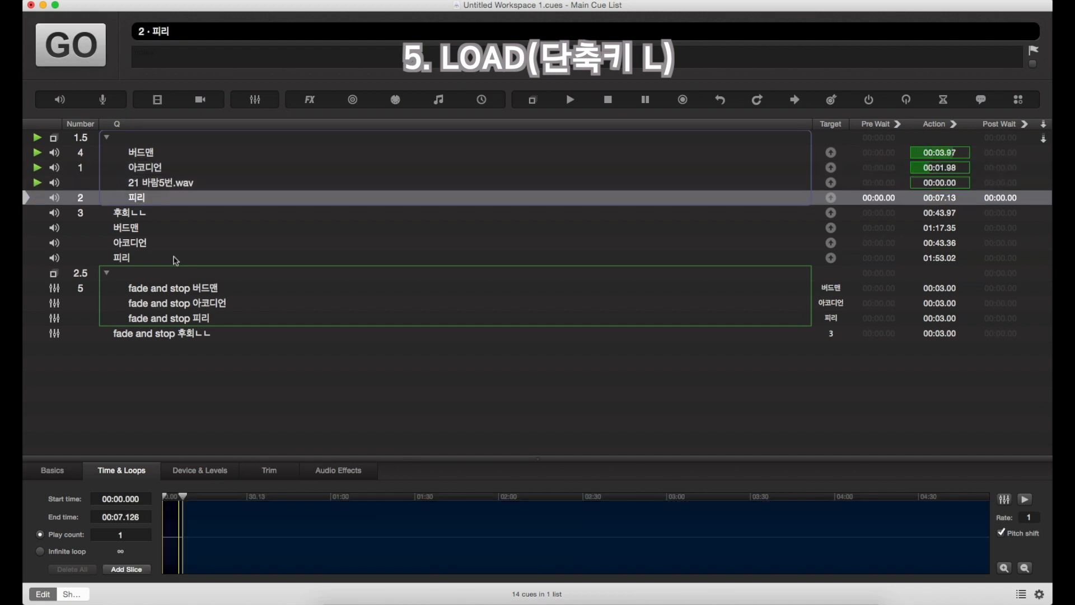
{"action": "key", "text": "space"}
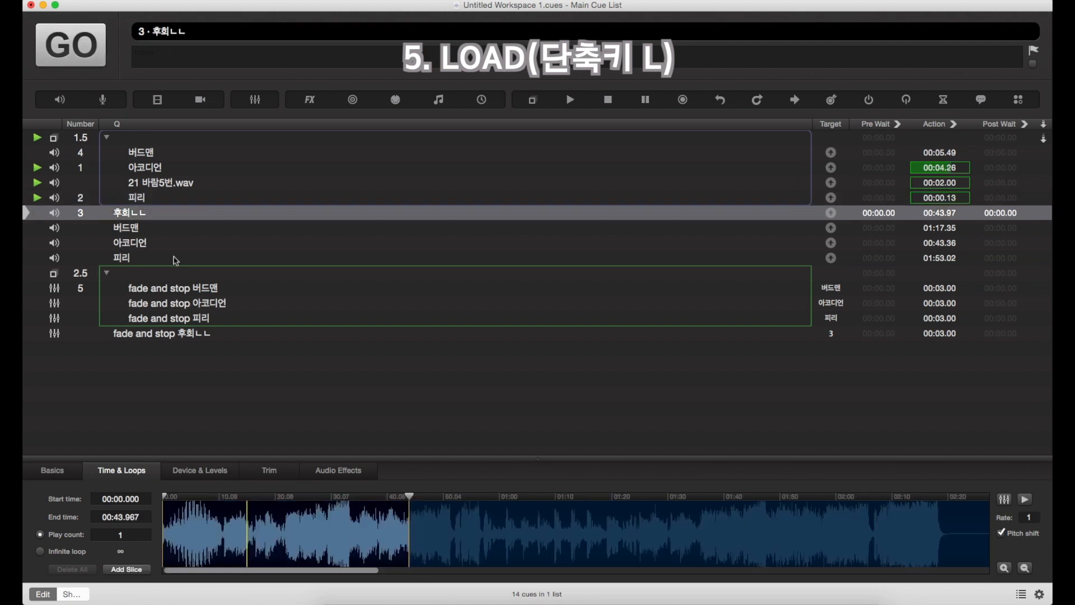
Trigger group 2.5 to fade out the playing cues, and stop everything that is still playing
{"action": "left_click", "coordinate": [175, 260]}
{"action": "key", "text": "Down"}
{"action": "key", "text": "Down"}
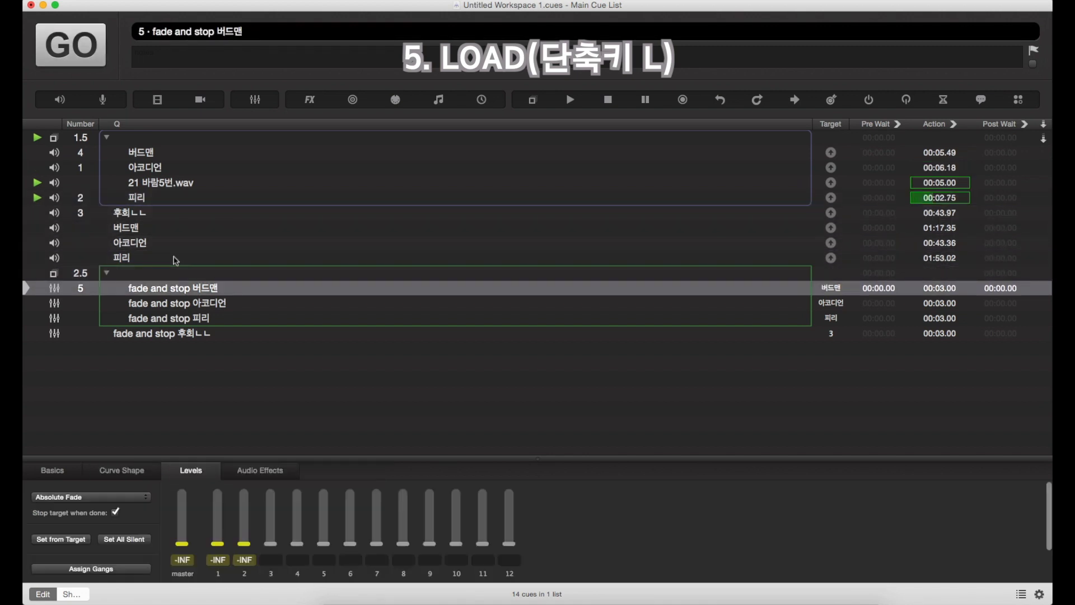
{"action": "key", "text": "Up"}
{"action": "key", "text": "space"}
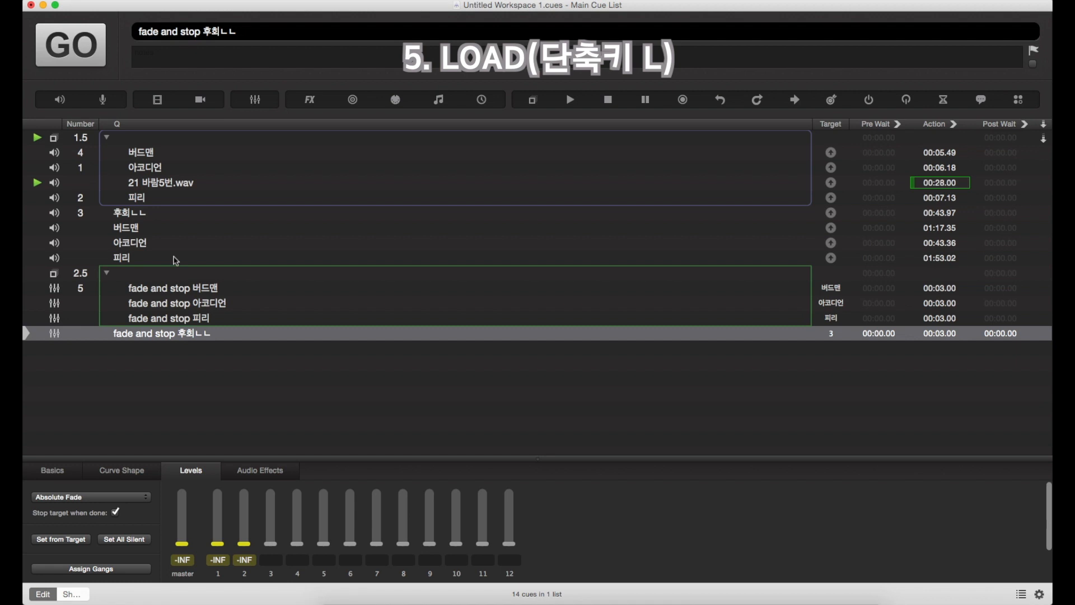
{"action": "key", "text": "Escape"}
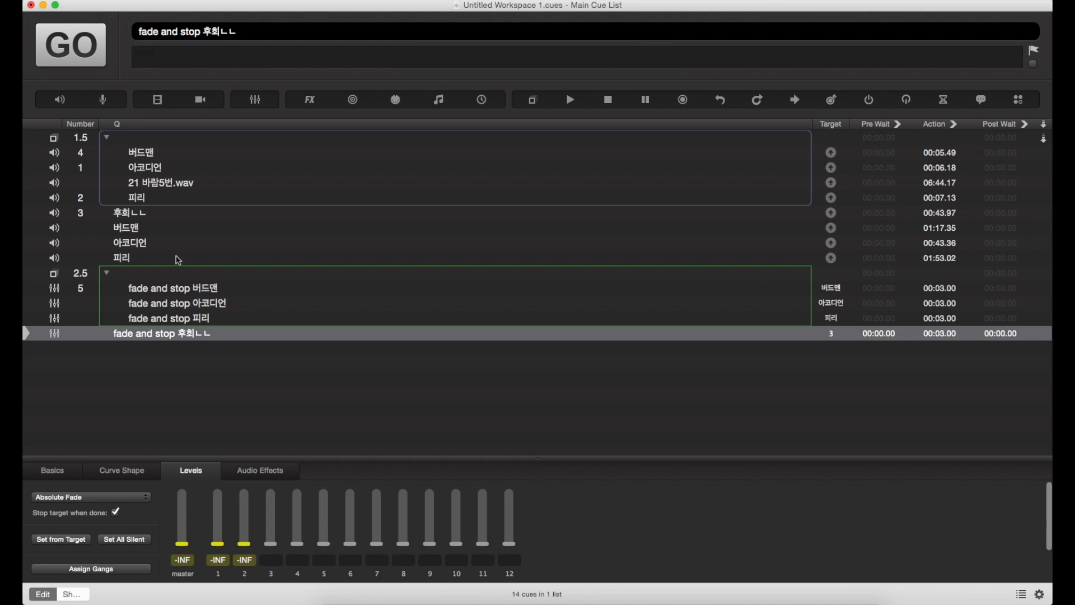
Save the workspace and bundle it together with its media under the name 큐랩응용편
{"action": "left_click", "coordinate": [166, 218]}
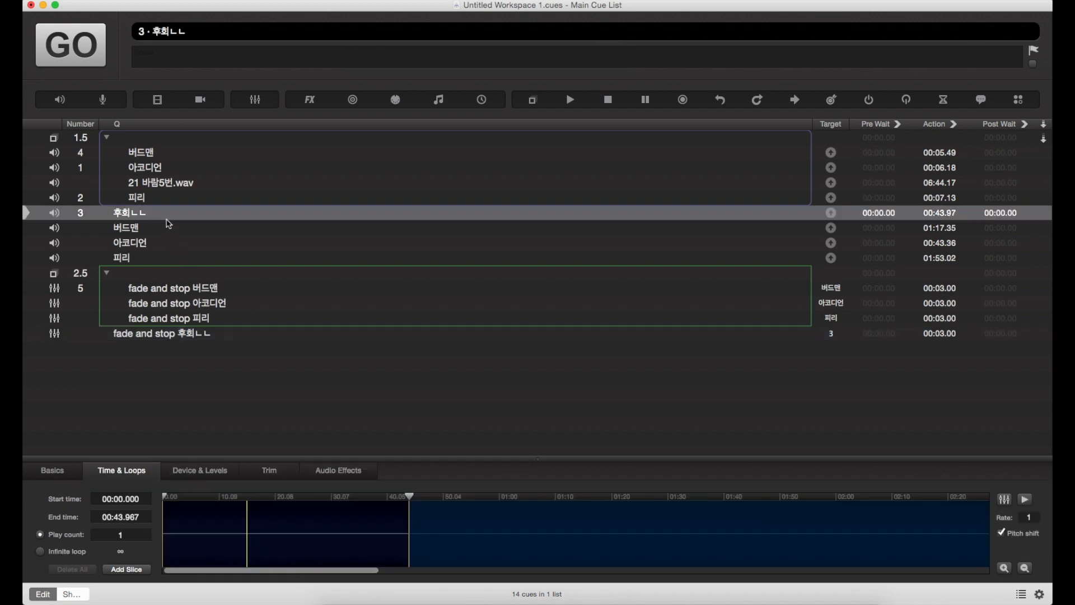
{"action": "key", "text": "super+s"}
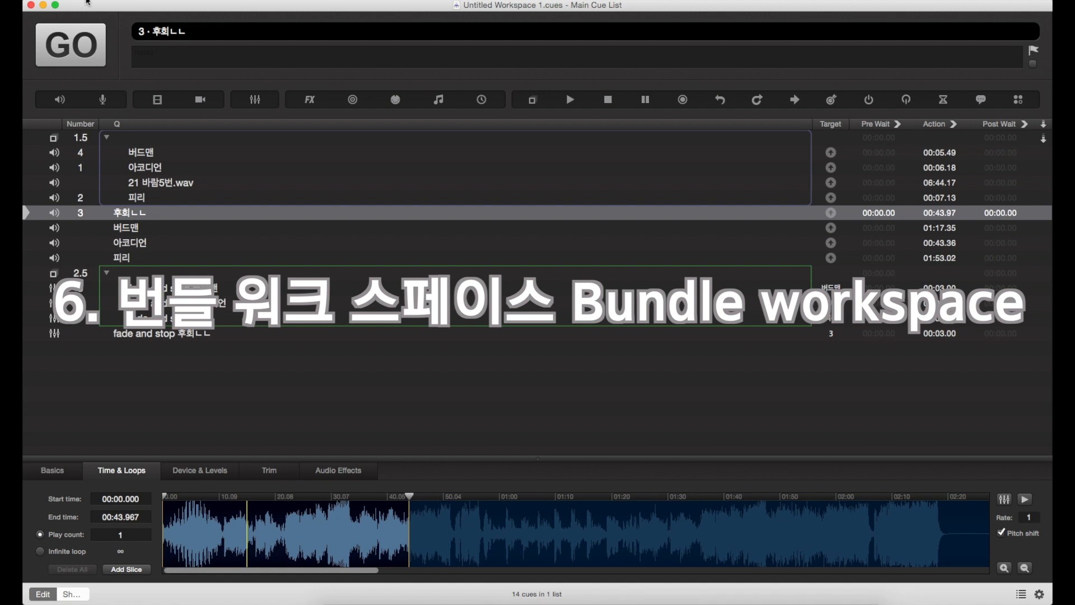
{"action": "left_click", "coordinate": [105, 1]}
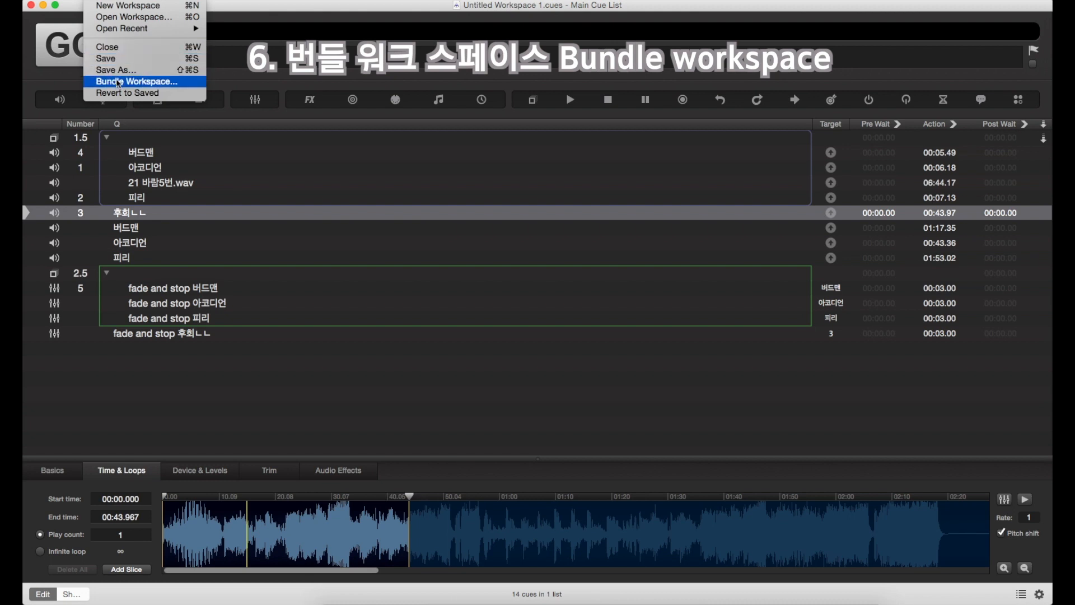
{"action": "left_click", "coordinate": [188, 82]}
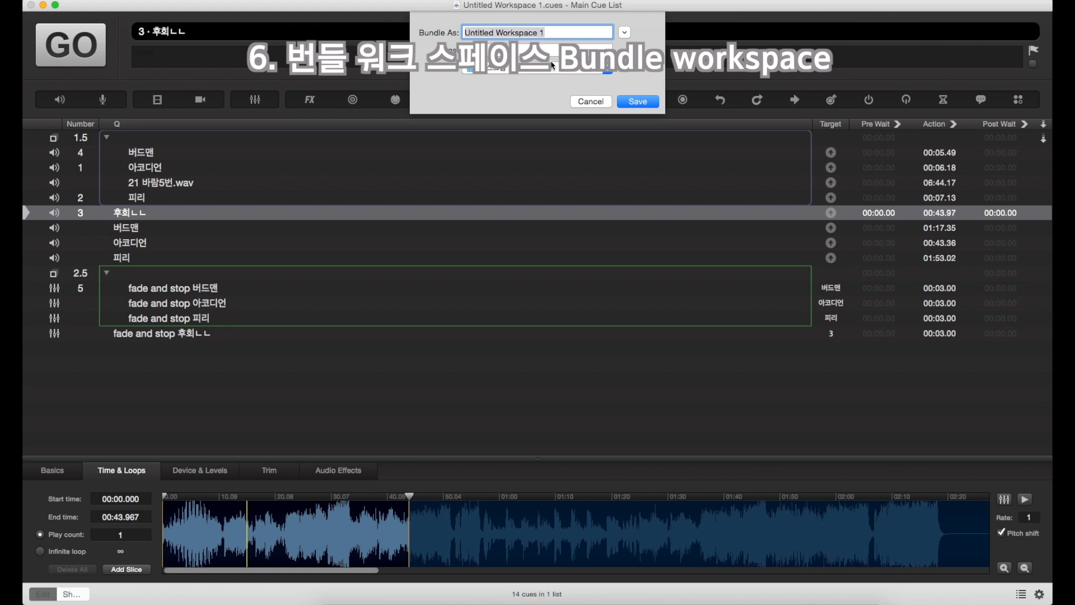
{"action": "type", "text": "큐랩응용편"}
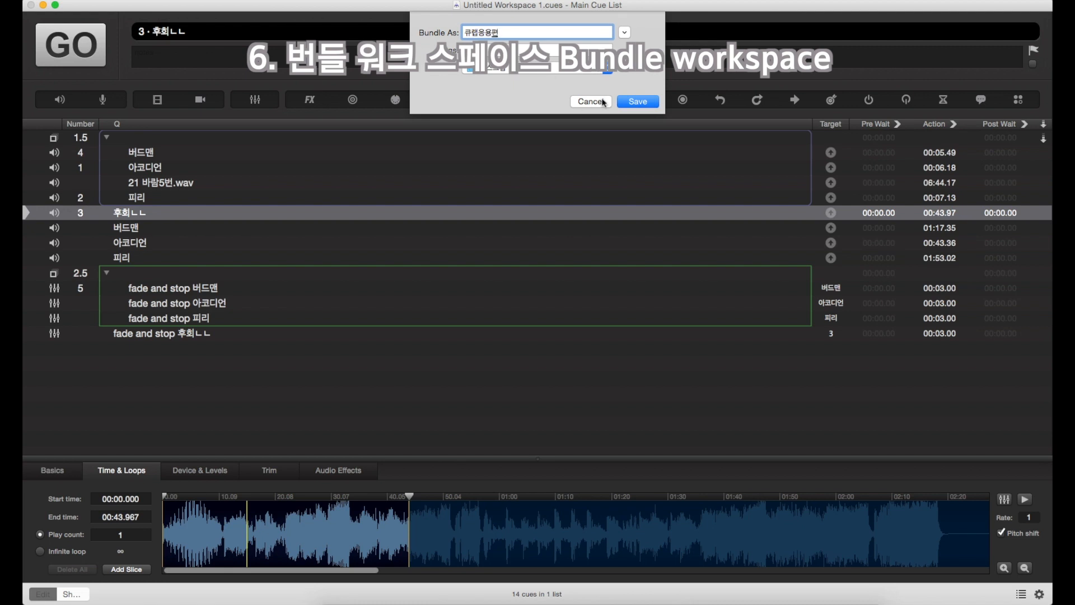
{"action": "left_click", "coordinate": [645, 102]}
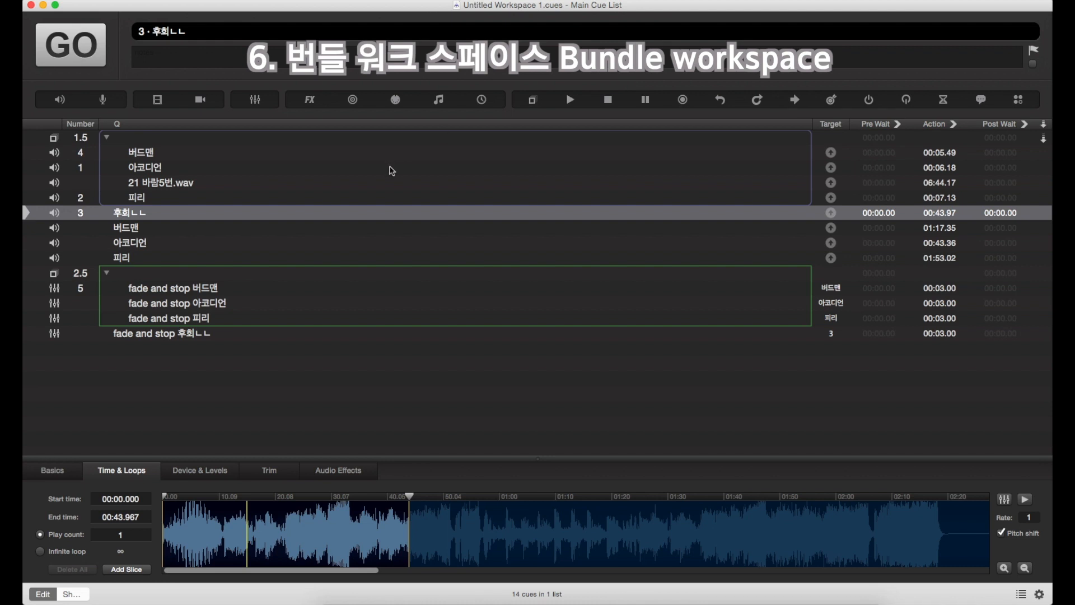
Switch to Finder and open the bundled 큐랩응용편 folder on the desktop
{"action": "left_click", "coordinate": [336, 600]}
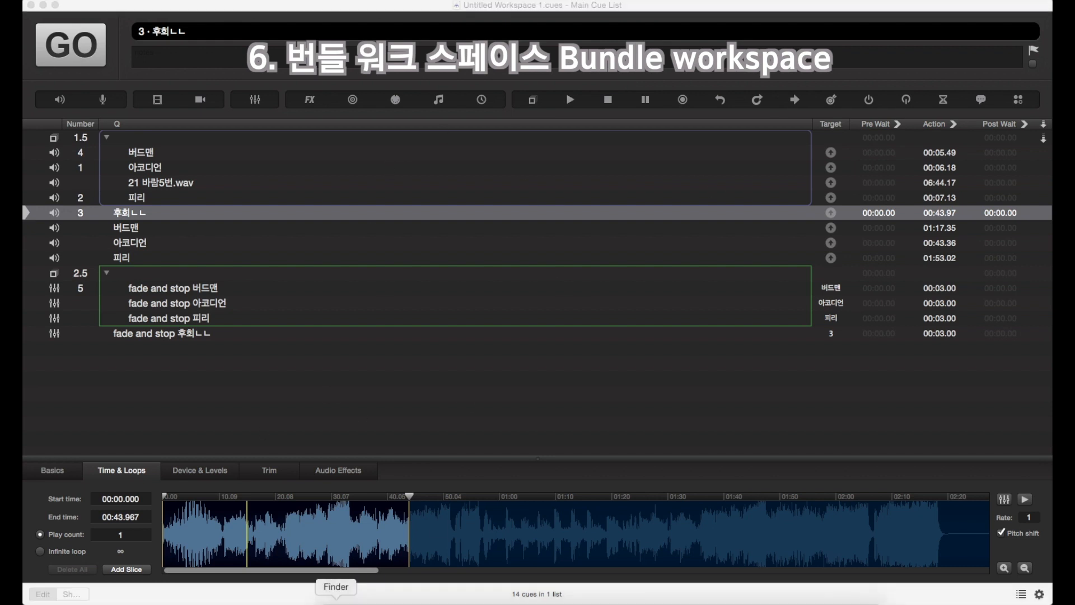
{"action": "left_click", "coordinate": [140, 180]}
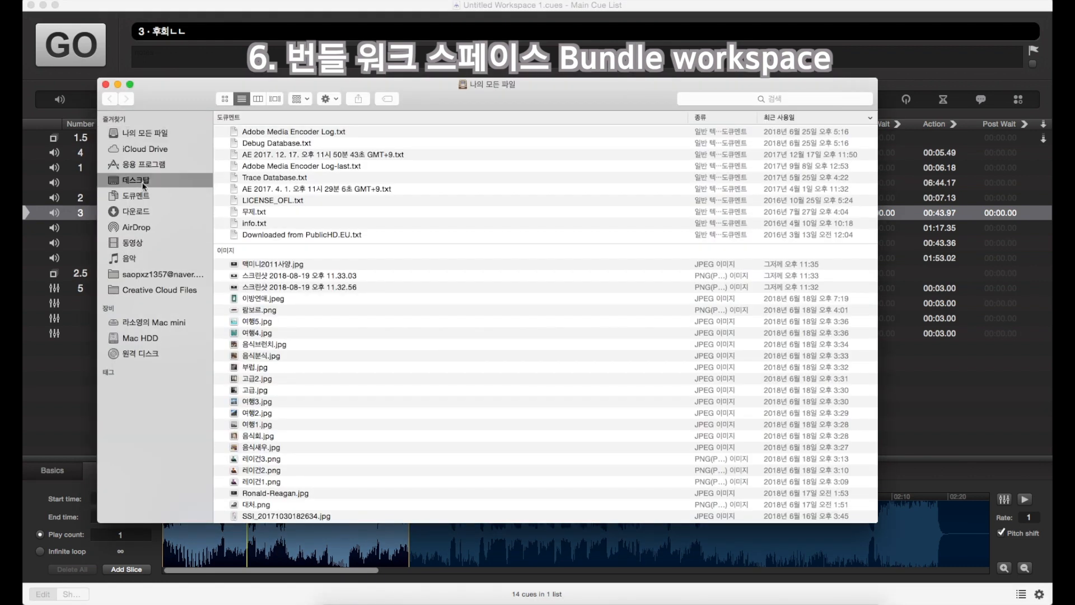
{"action": "scroll", "coordinate": [431, 240], "scroll_direction": "down", "scroll_amount": 2}
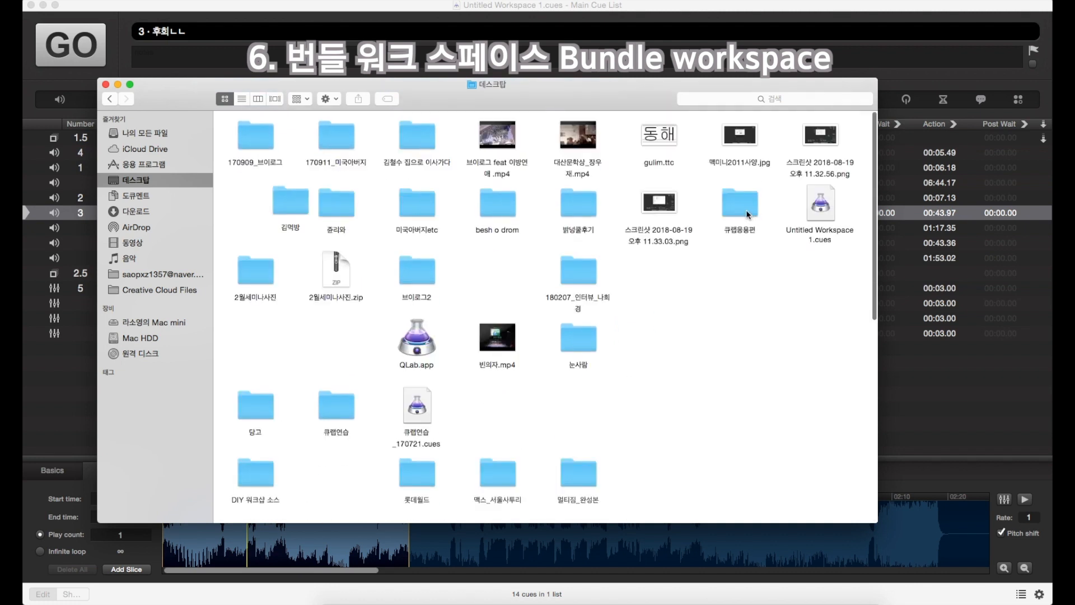
{"action": "left_click", "coordinate": [746, 210]}
{"action": "double_click", "coordinate": [745, 210]}
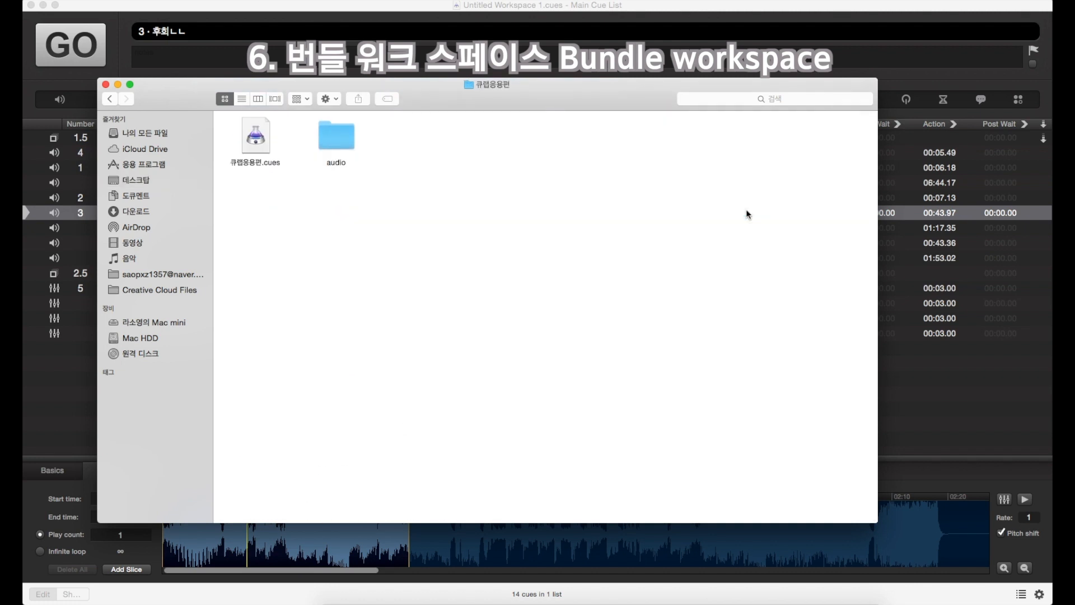
Examine the bundle's 큐랩응용편.cues file and the sound files collected in its audio folder
{"action": "left_click", "coordinate": [265, 148]}
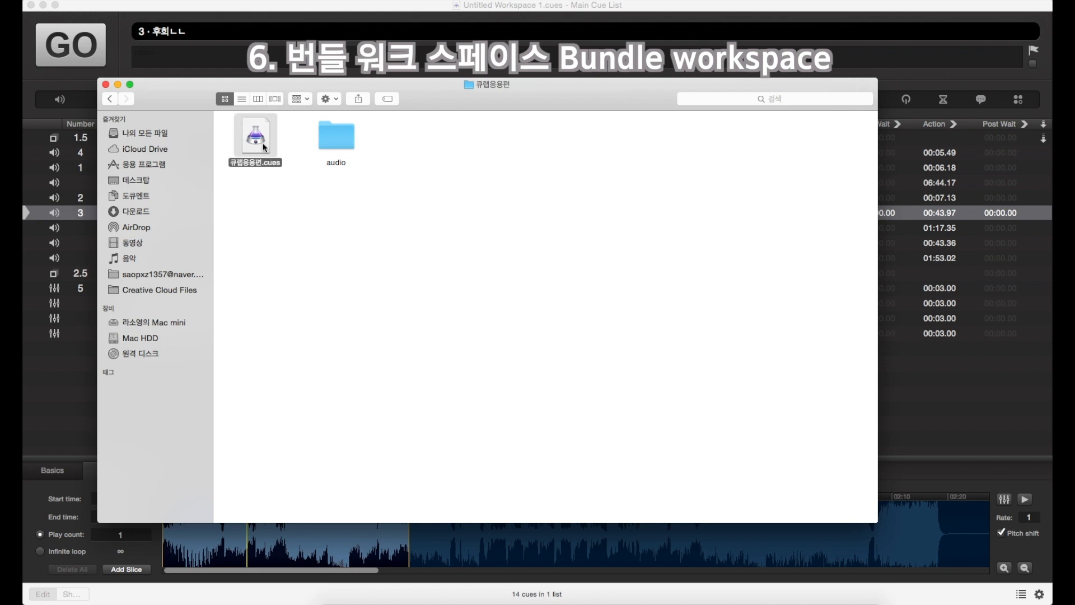
{"action": "left_click", "coordinate": [328, 139]}
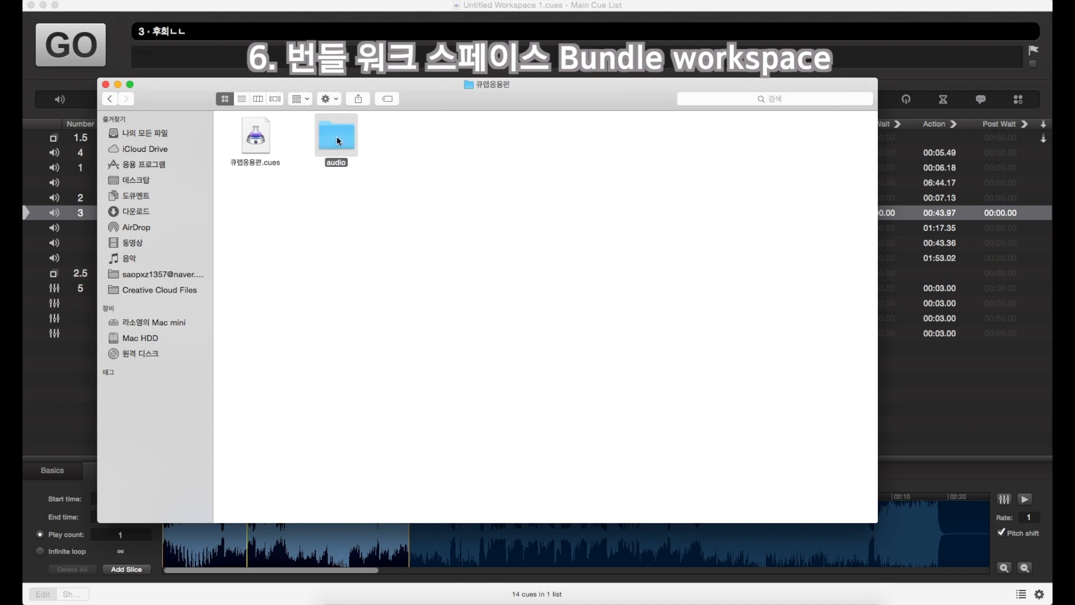
{"action": "double_click", "coordinate": [337, 136]}
{"action": "left_click", "coordinate": [261, 152]}
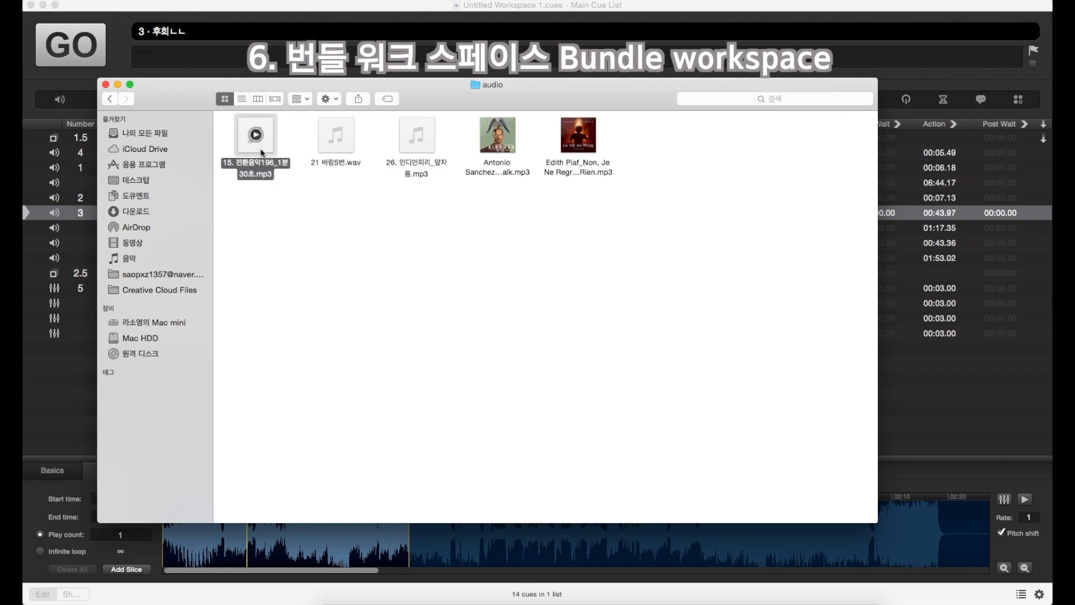
{"action": "left_click", "coordinate": [329, 163]}
{"action": "left_click", "coordinate": [407, 169]}
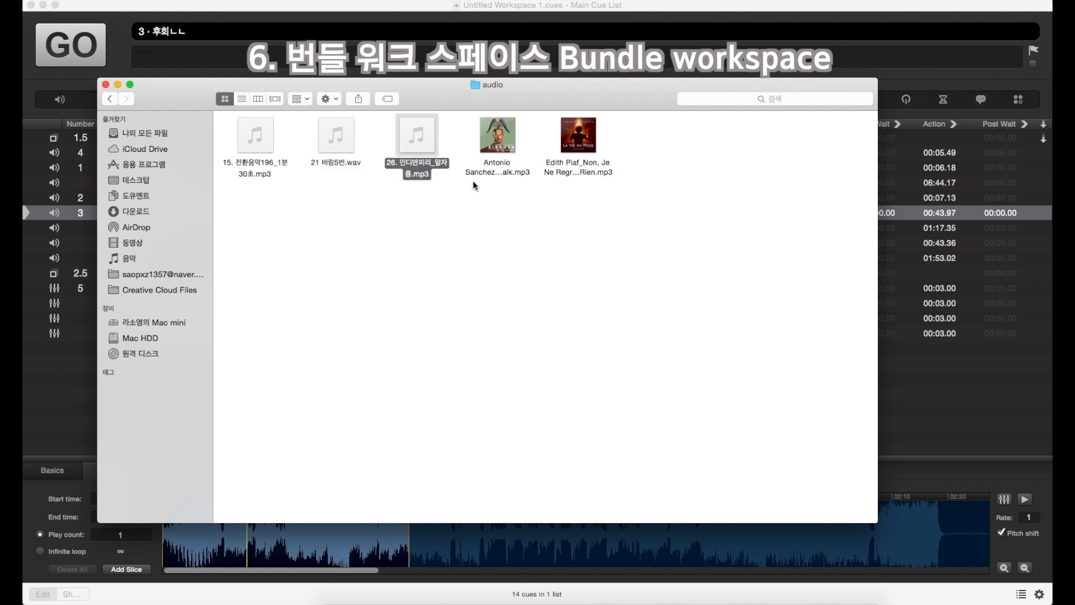
{"action": "left_click", "coordinate": [569, 171]}
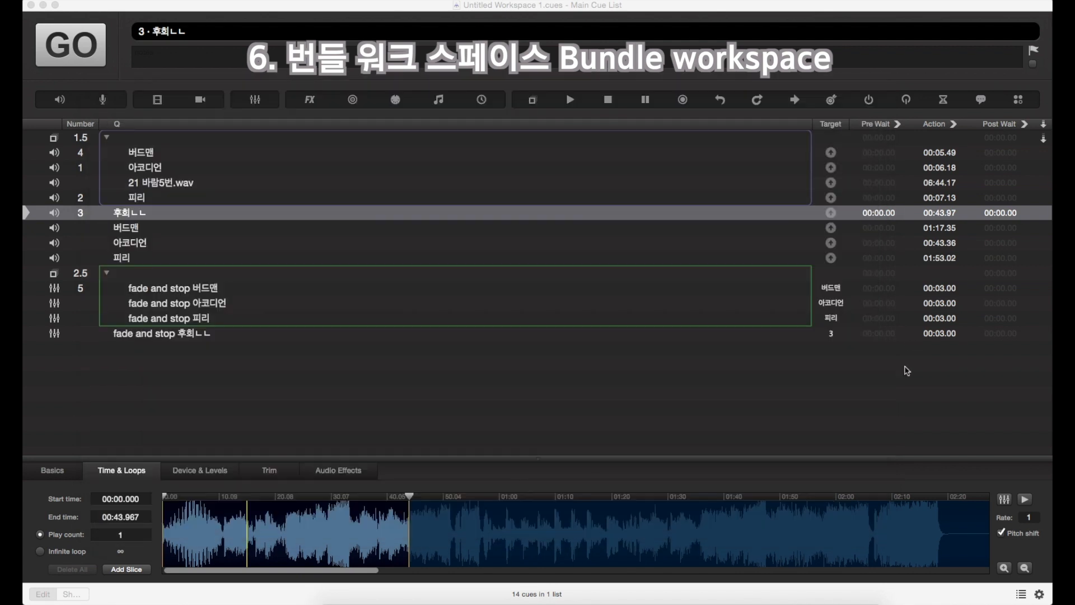
Switch back to QLab and show the 후희ㄴㄴ cue's basic settings to check its target file path
{"action": "left_click", "coordinate": [907, 368]}
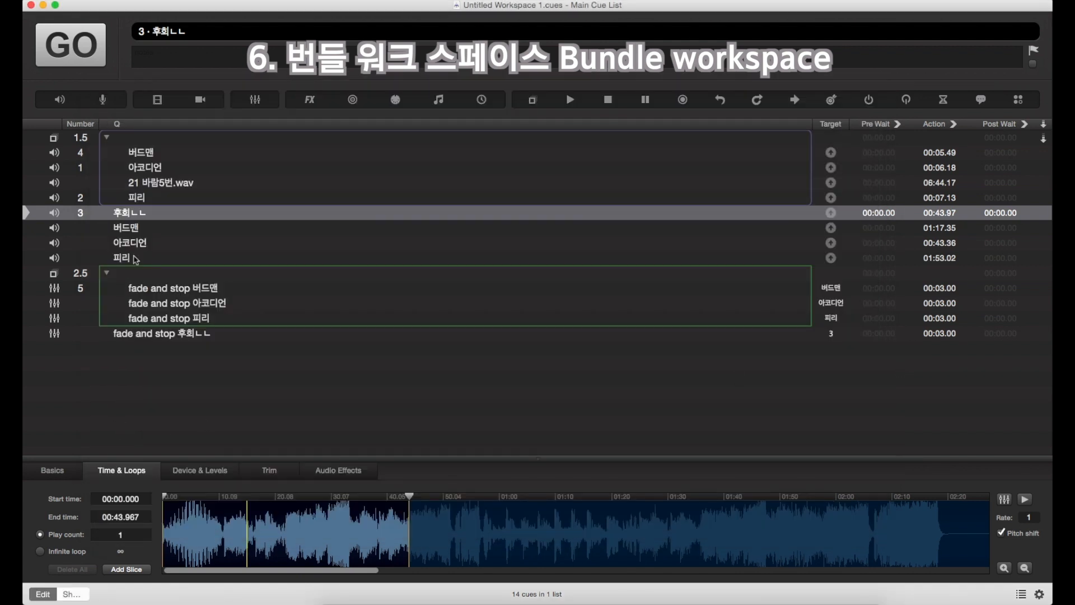
{"action": "left_click", "coordinate": [64, 470]}
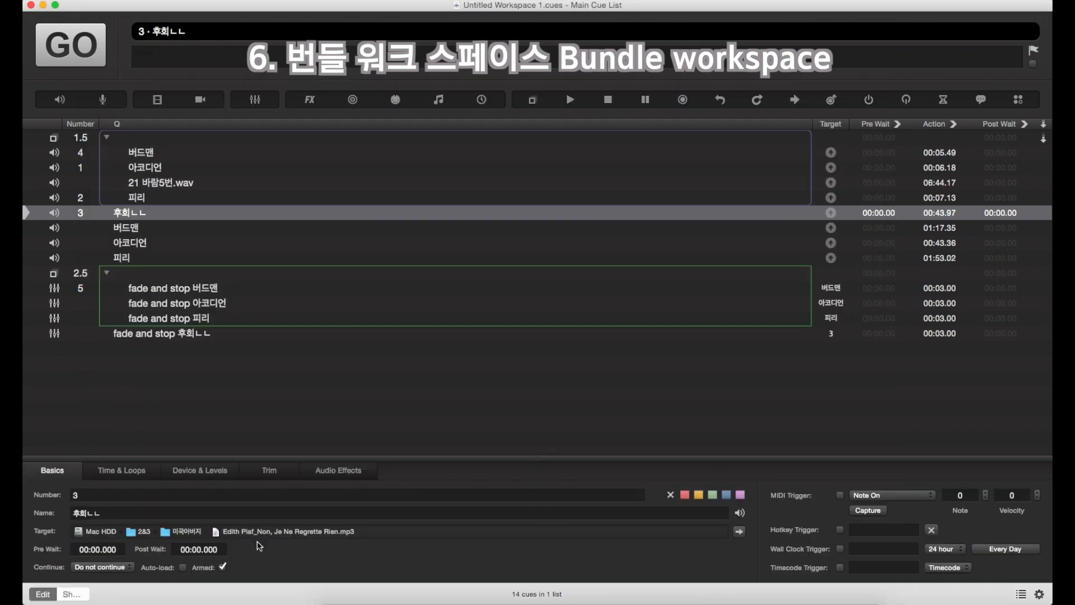